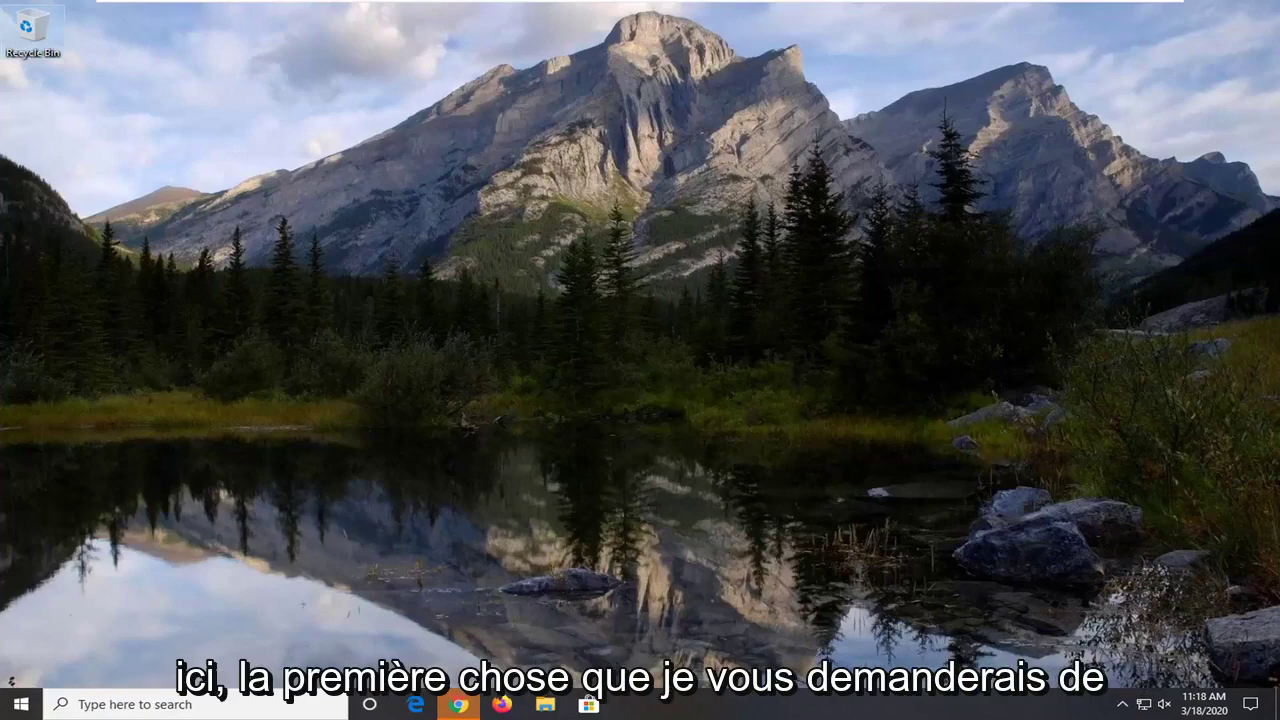
Search Windows for cmd and open Command Prompt as administrator
click(5, 712)
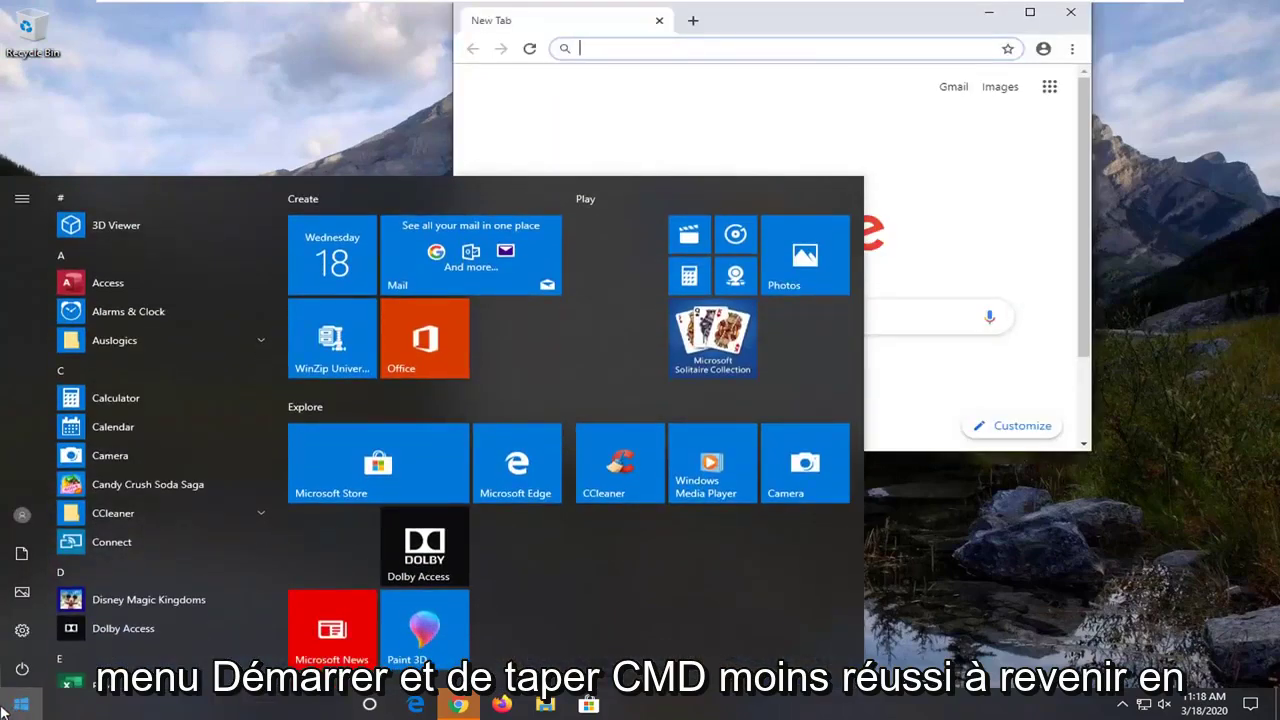
text(cmd)
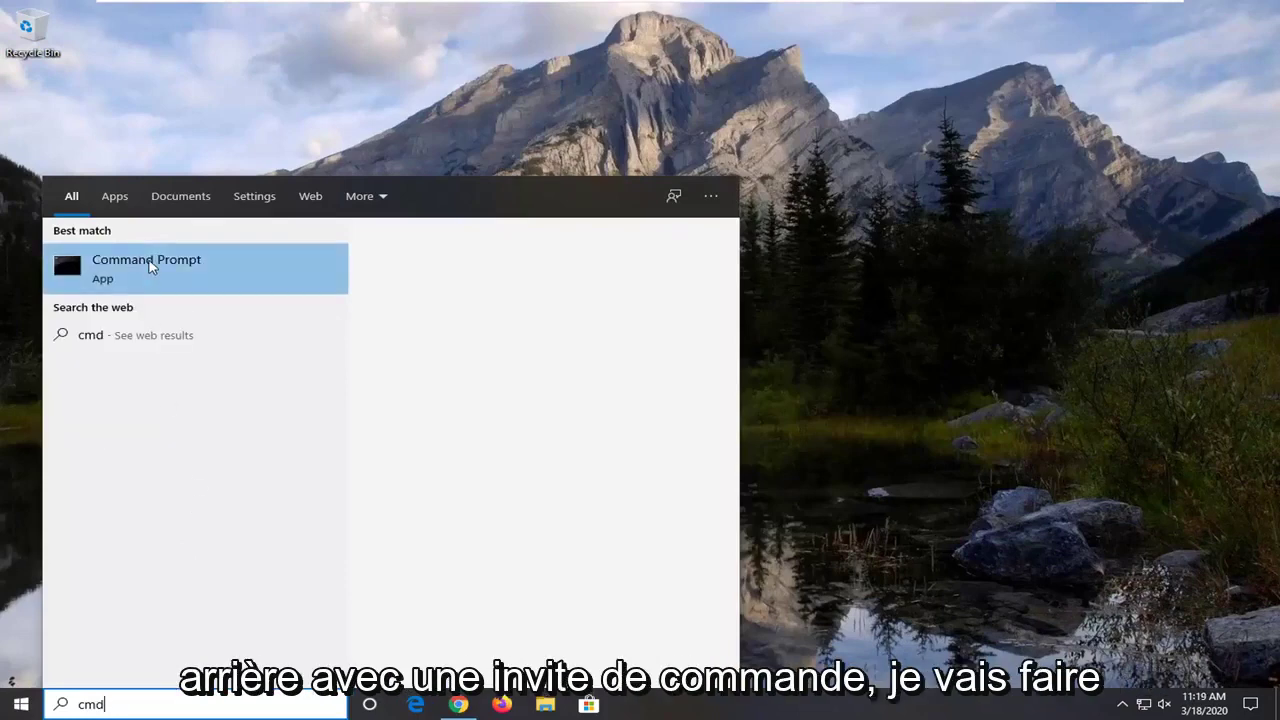
right_click(150, 265)
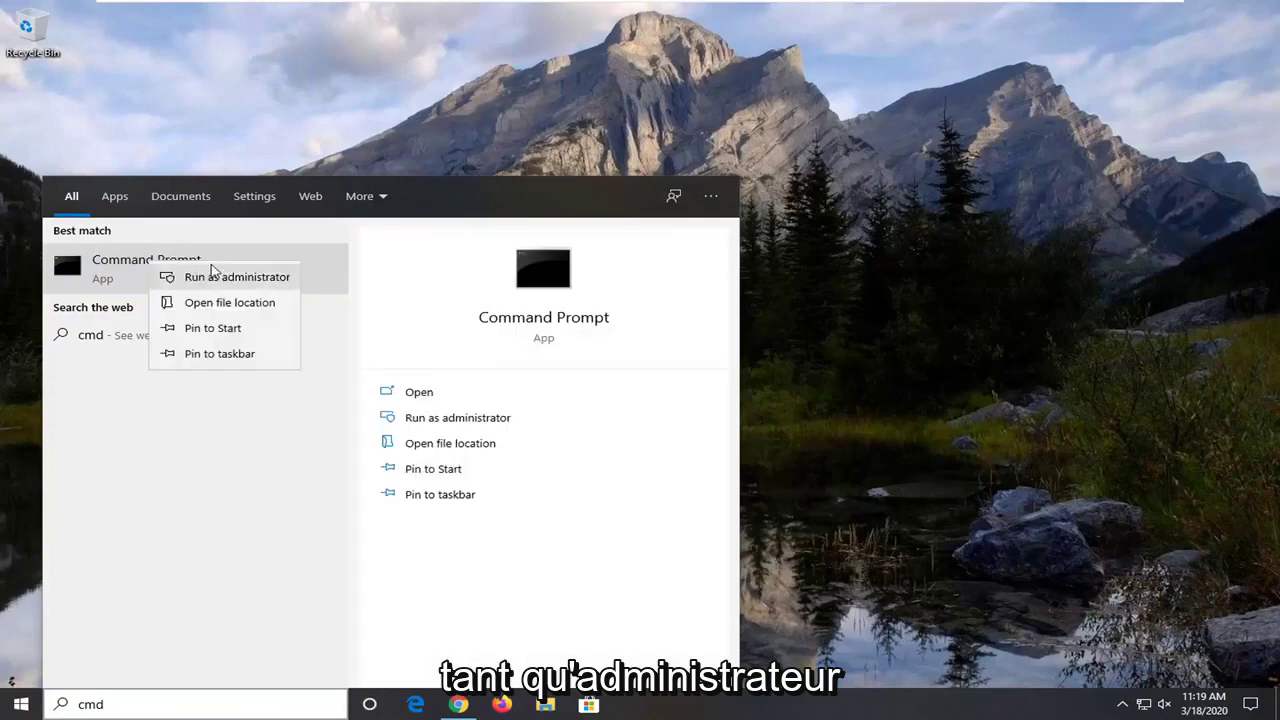
click(226, 278)
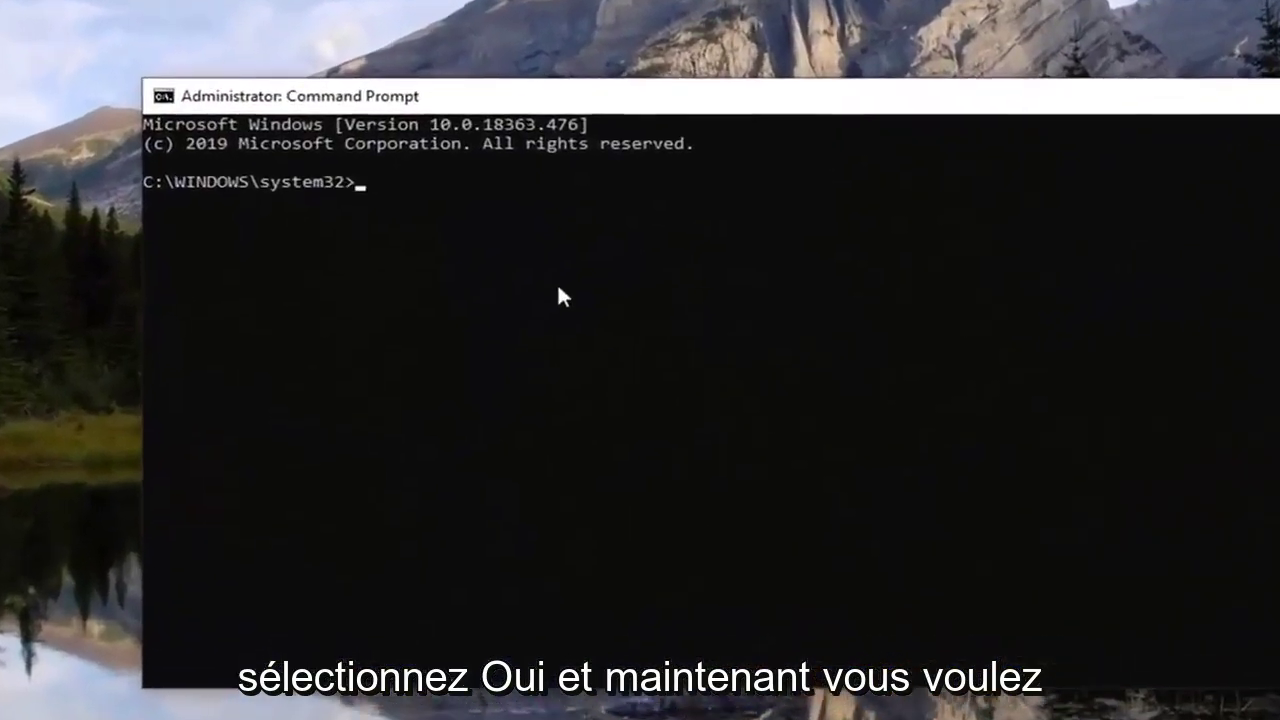
Run ipconfig/displaydns to list the cached DNS entries, and close the Command Prompt window
text(ipconfig/)
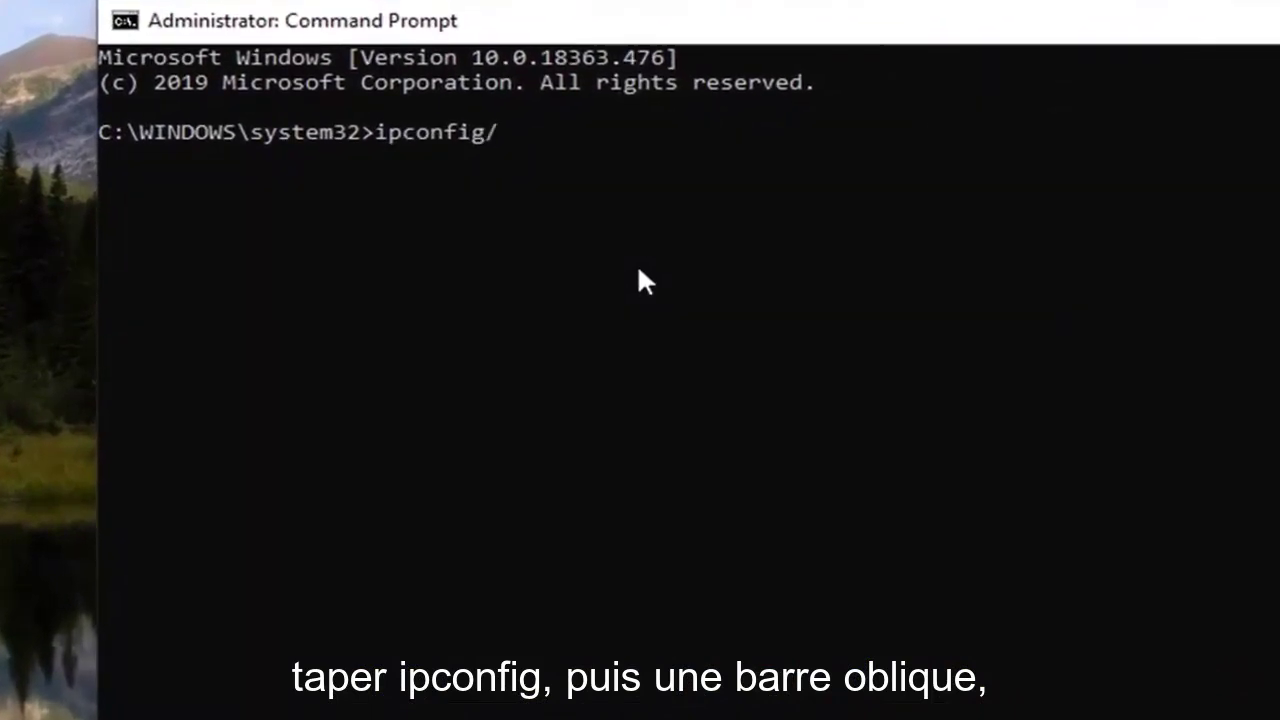
text(dus)
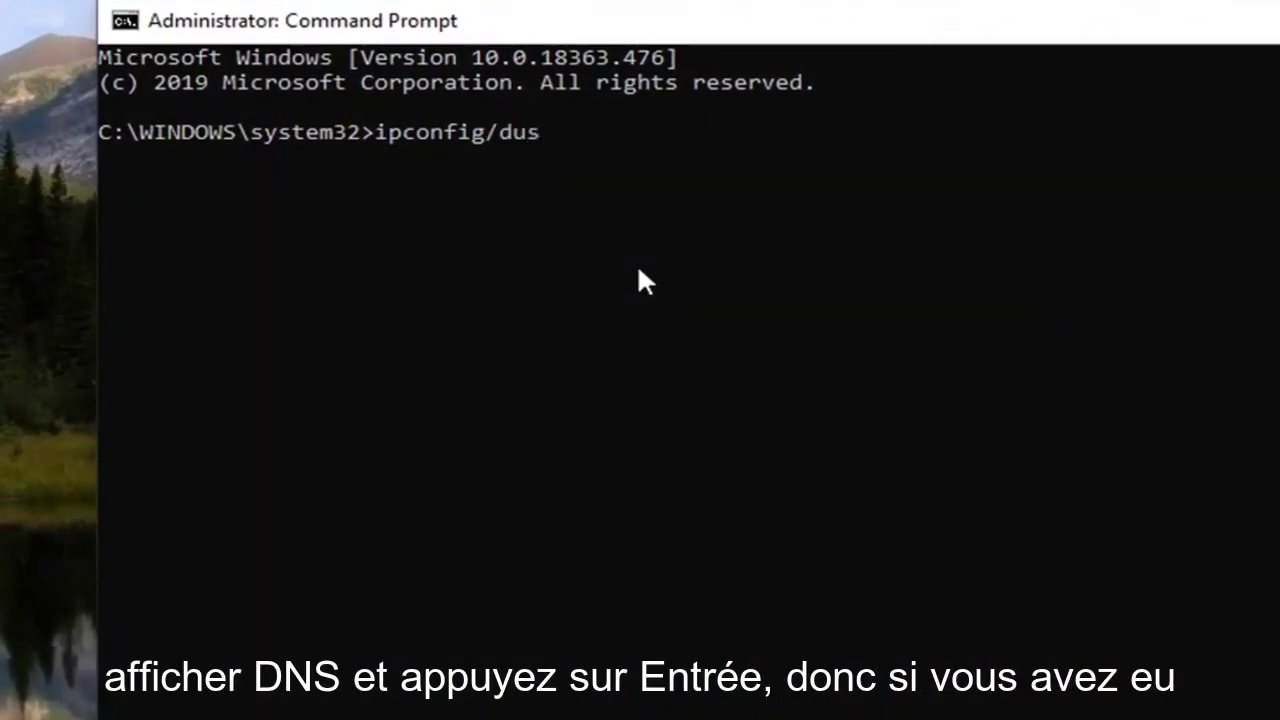
key(BackSpace)
key(BackSpace)
text(isplaydns)
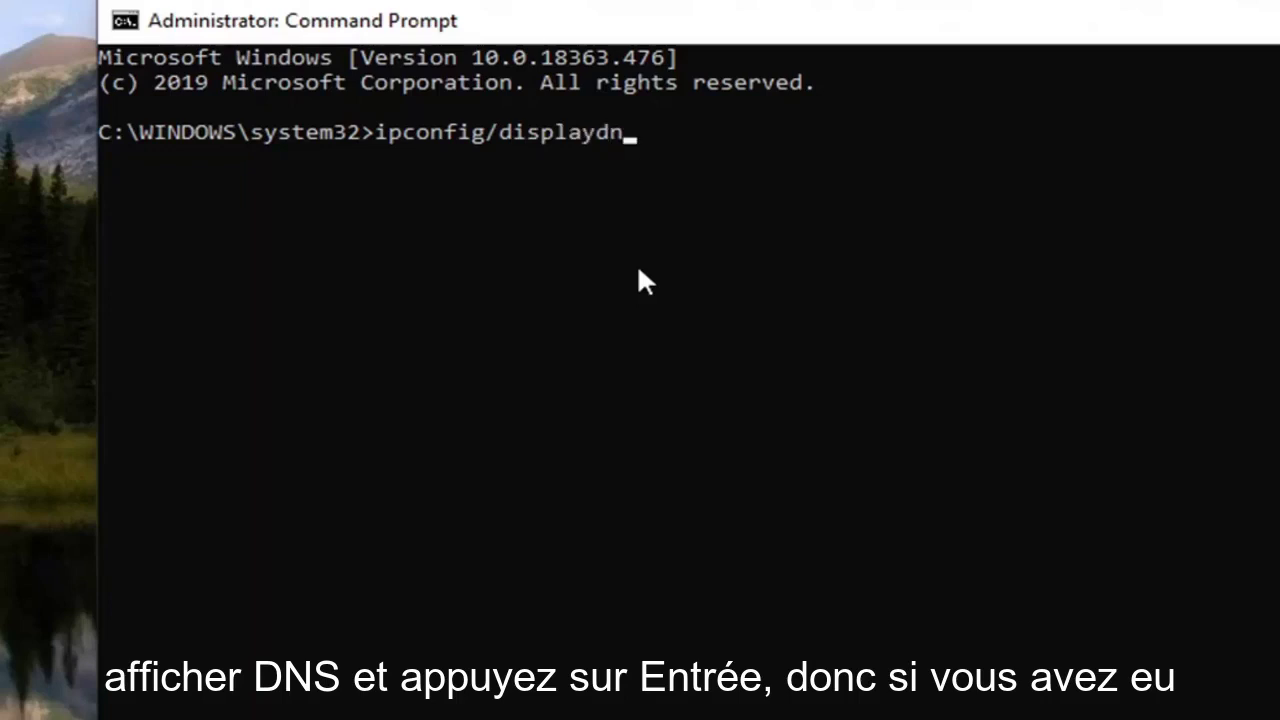
key(Return)
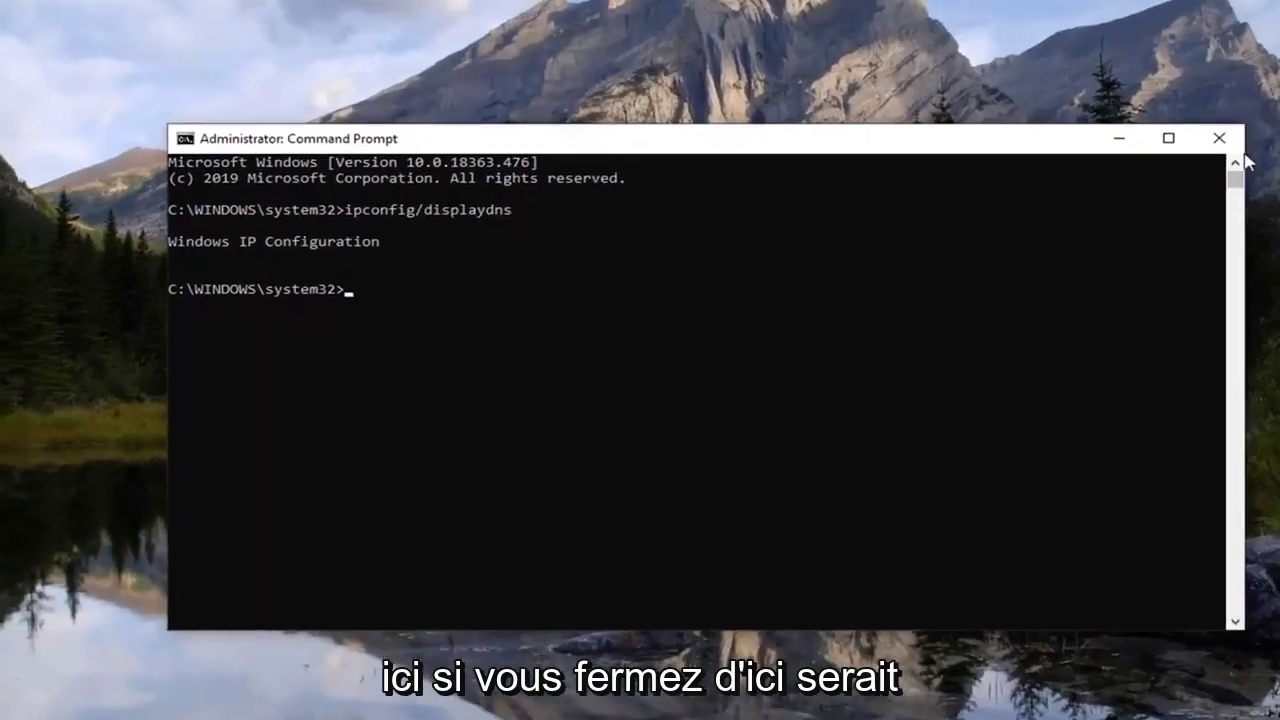
click(1220, 137)
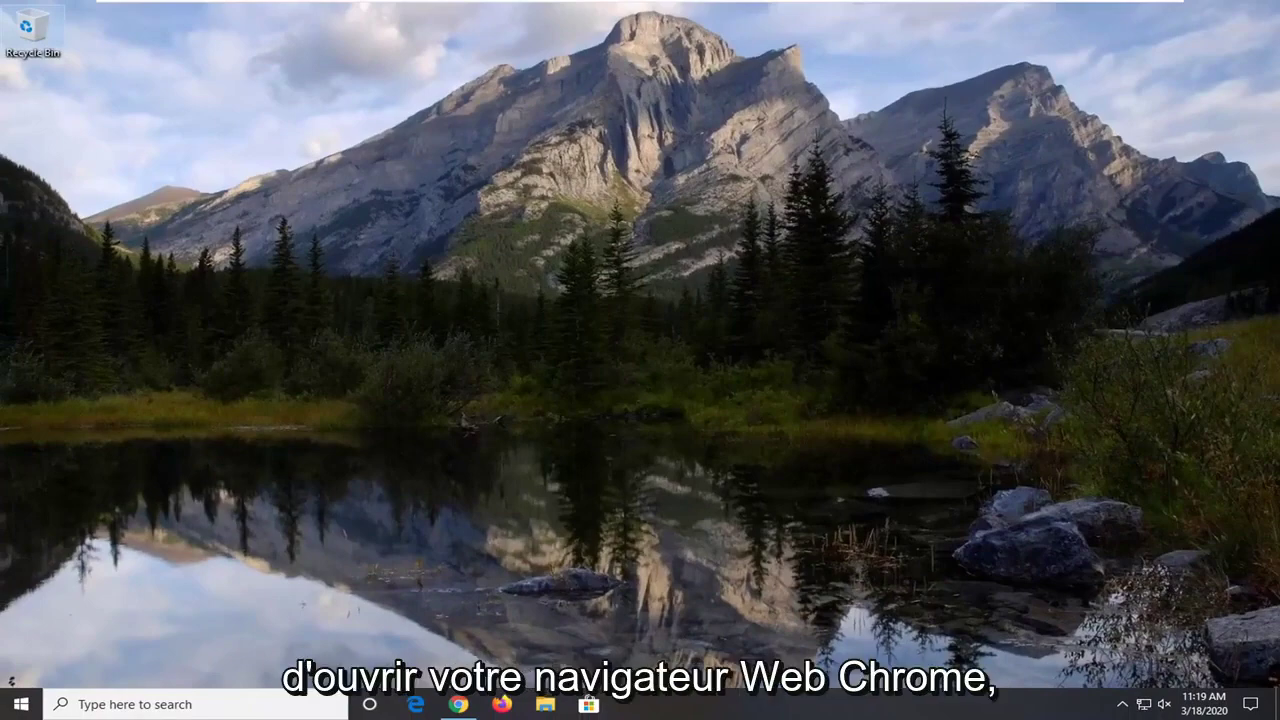
click(458, 704)
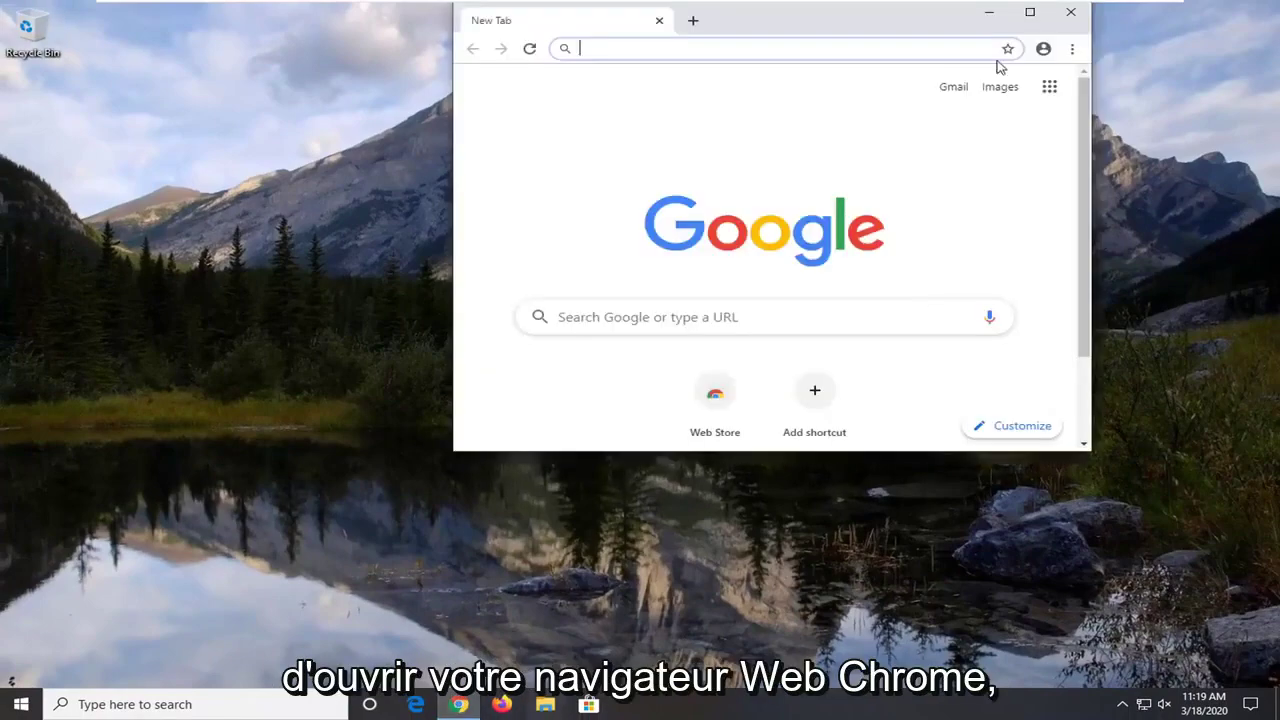
click(1031, 13)
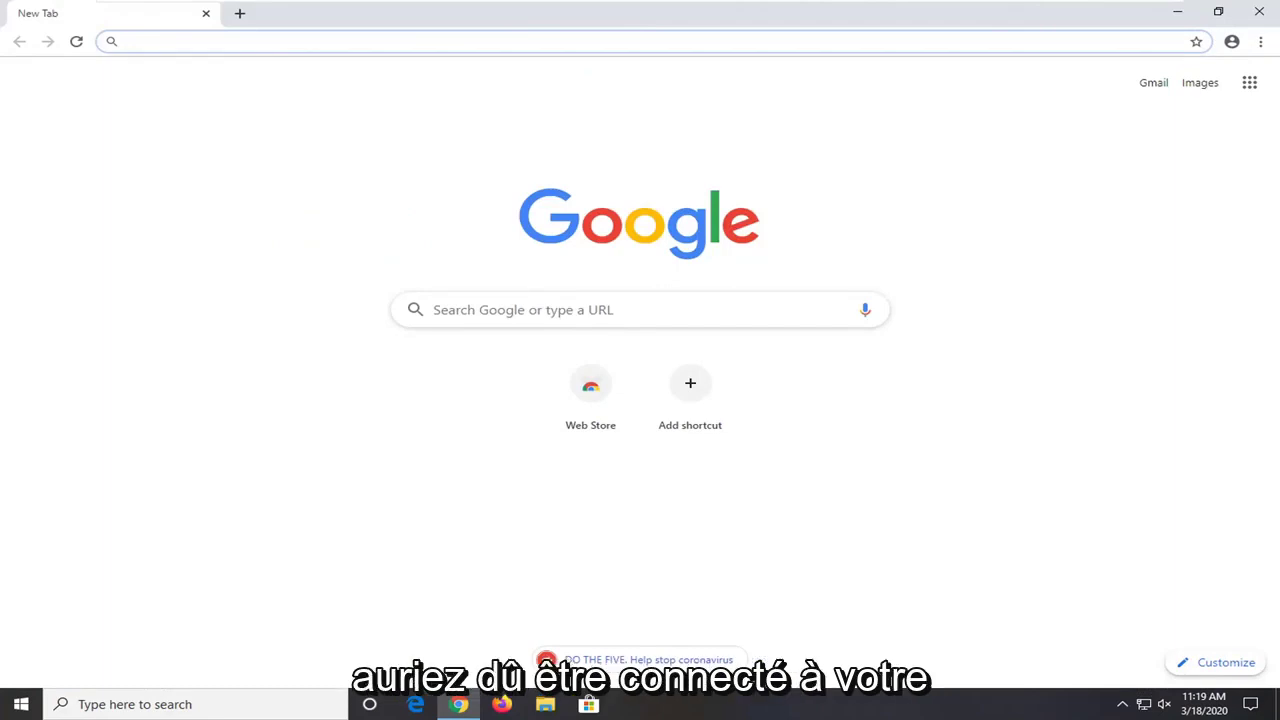
click(565, 41)
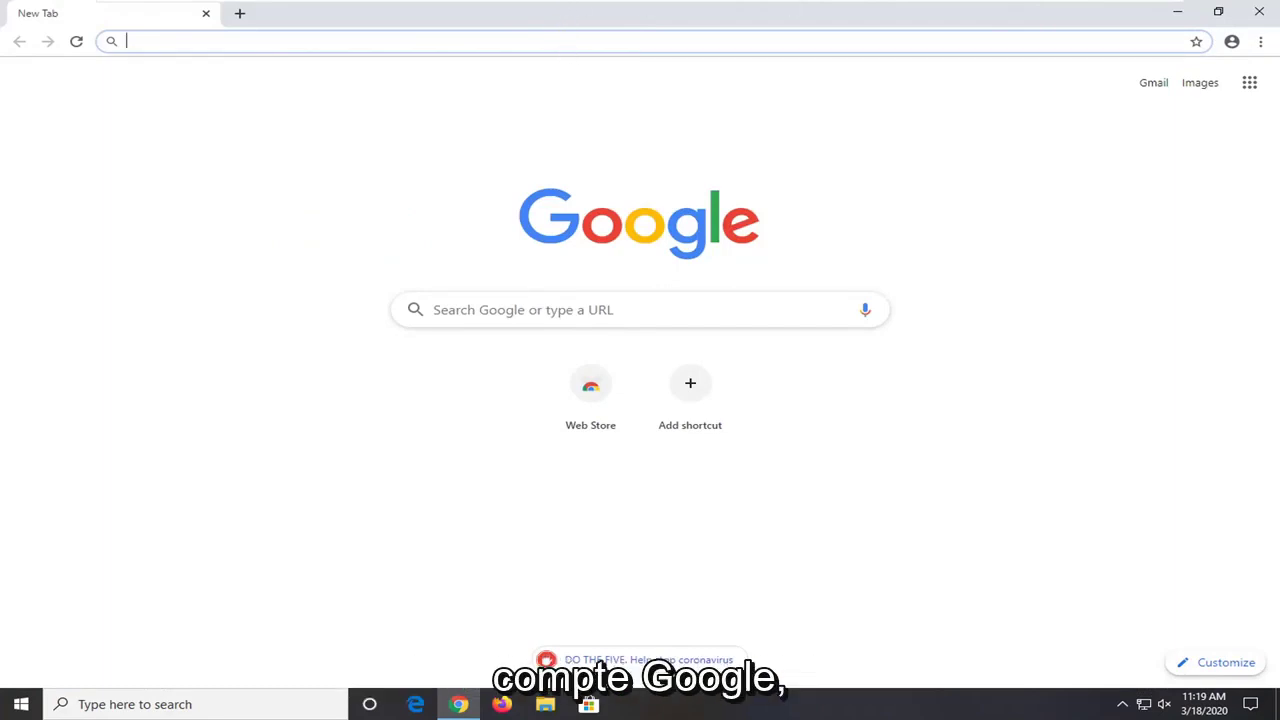
text(https://myactivity.google.com/)
key(Return)
click(200, 42)
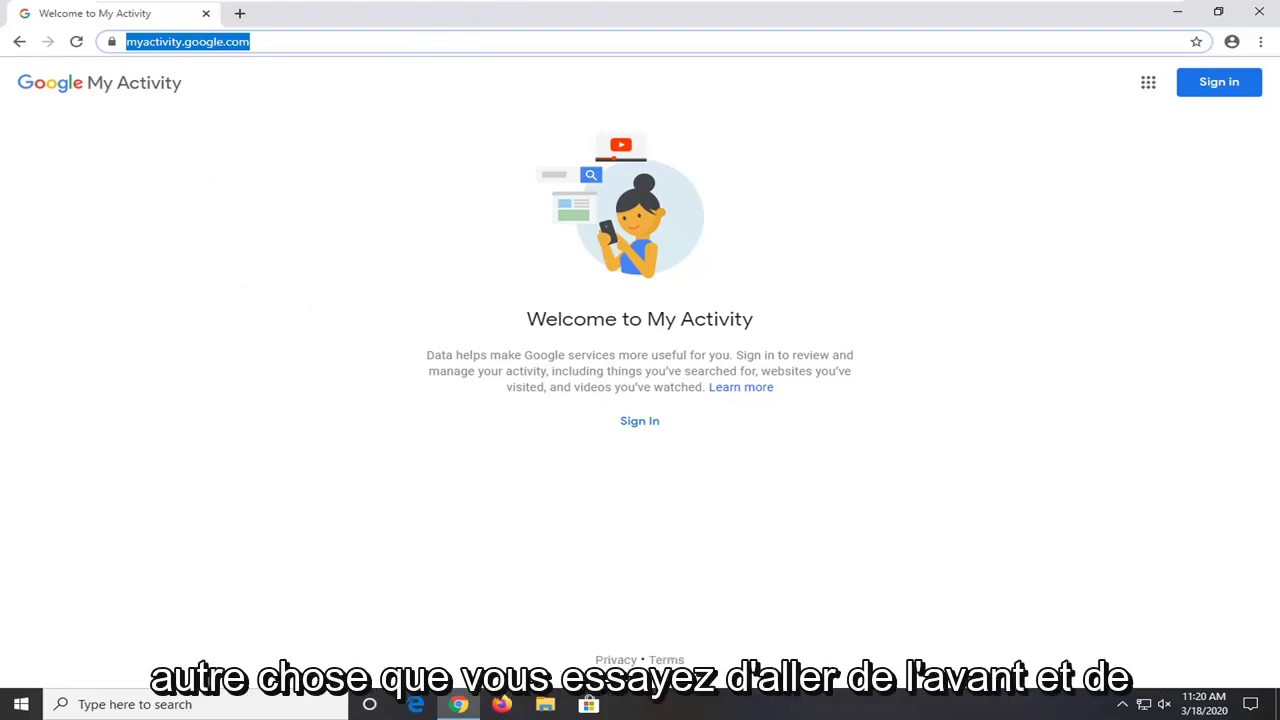
drag(290, 41, 15, 37)
text(https://www.ccleaner.com/recuva)
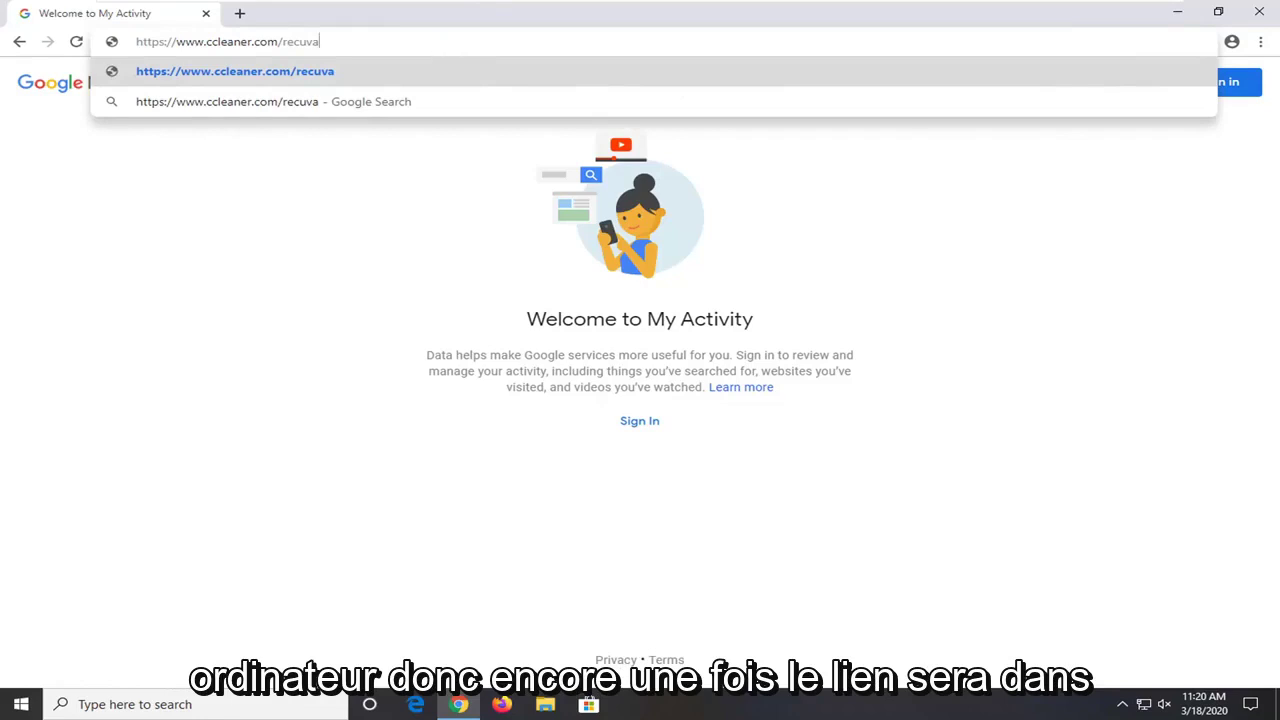
key(Return)
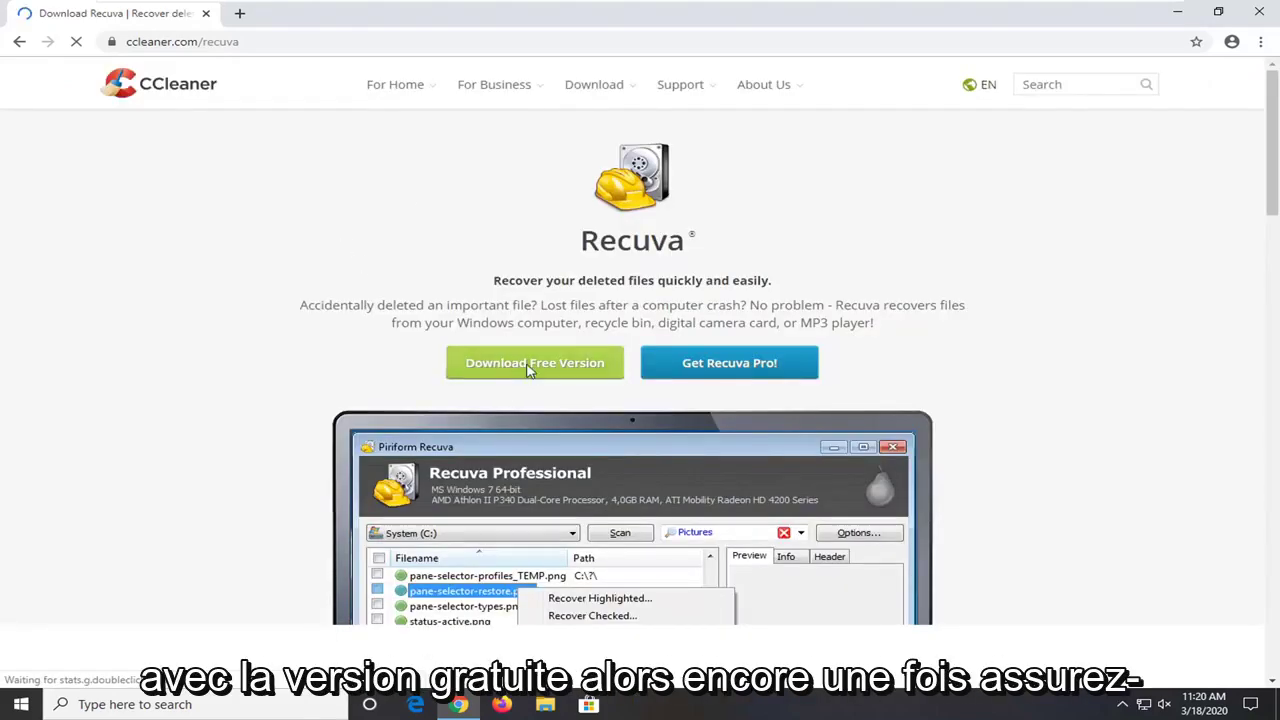
Choose Recuva Free from the version comparison and download the free edition's installer
scroll(490, 219, down, 7)
scroll(490, 219, down, 5)
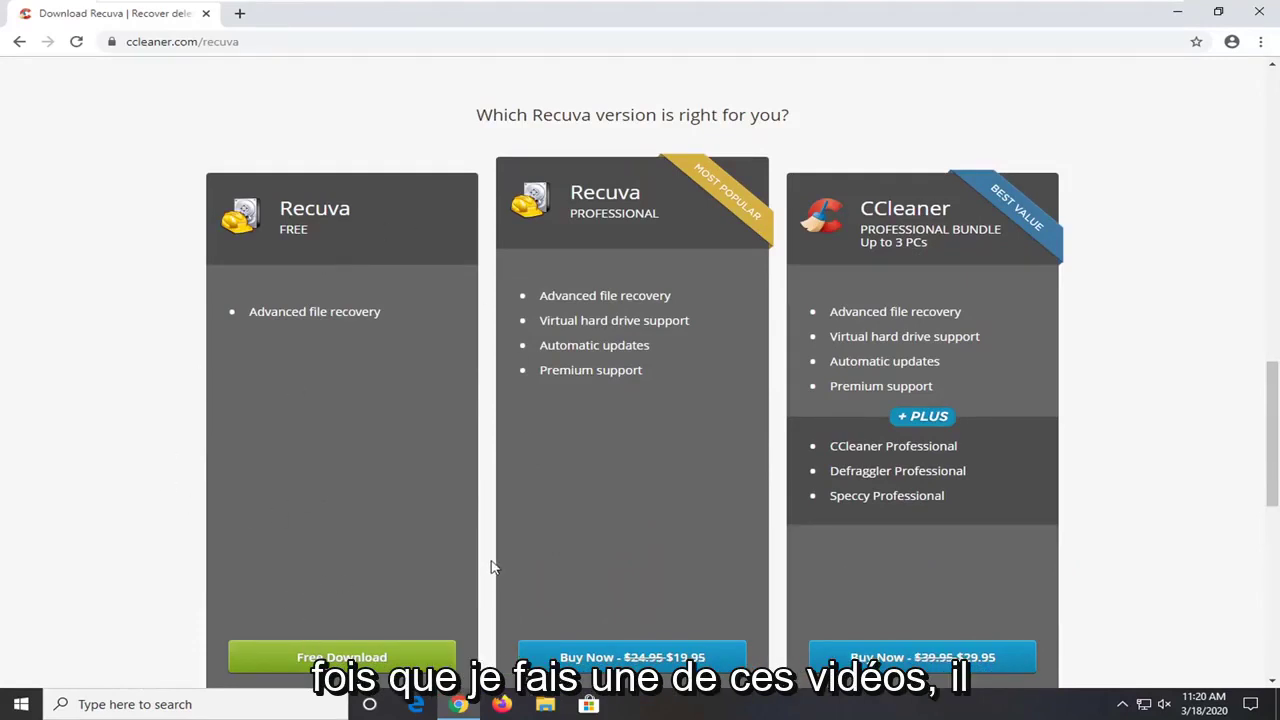
scroll(538, 410, down, 1)
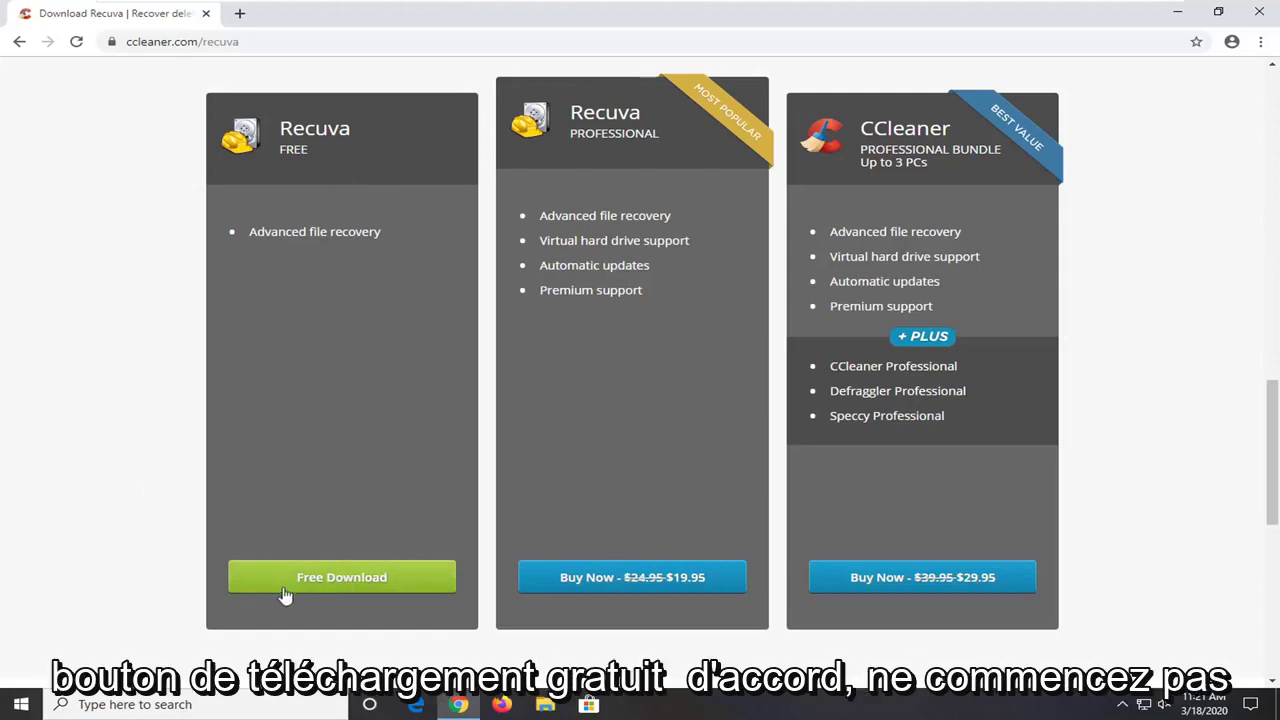
scroll(614, 463, up, 2)
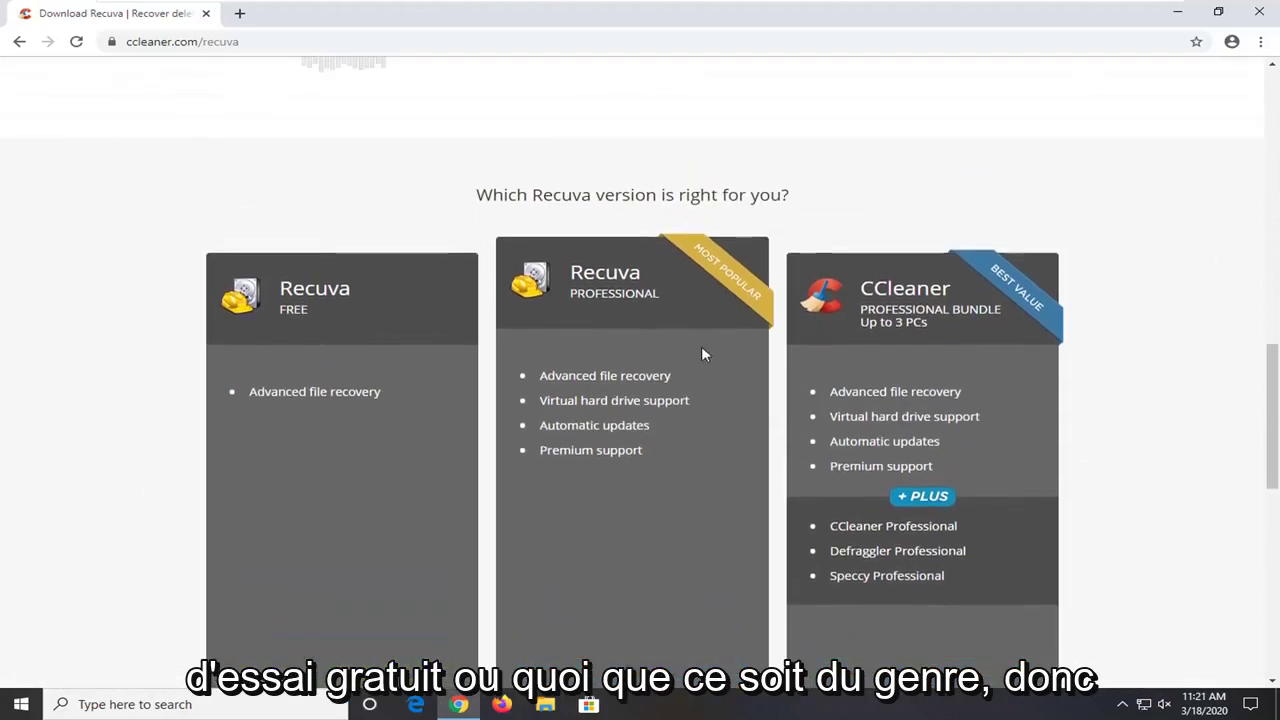
scroll(700, 354, down, 2)
scroll(440, 492, down, 1)
scroll(337, 574, up, 1)
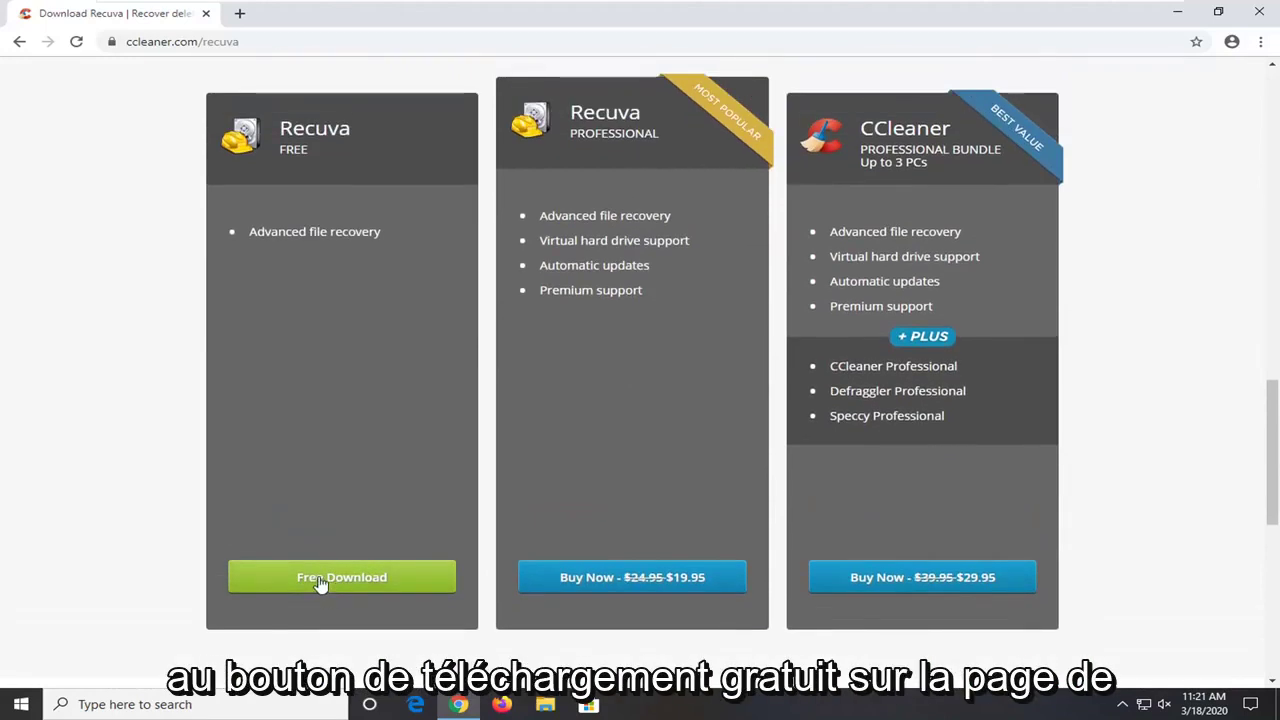
click(330, 584)
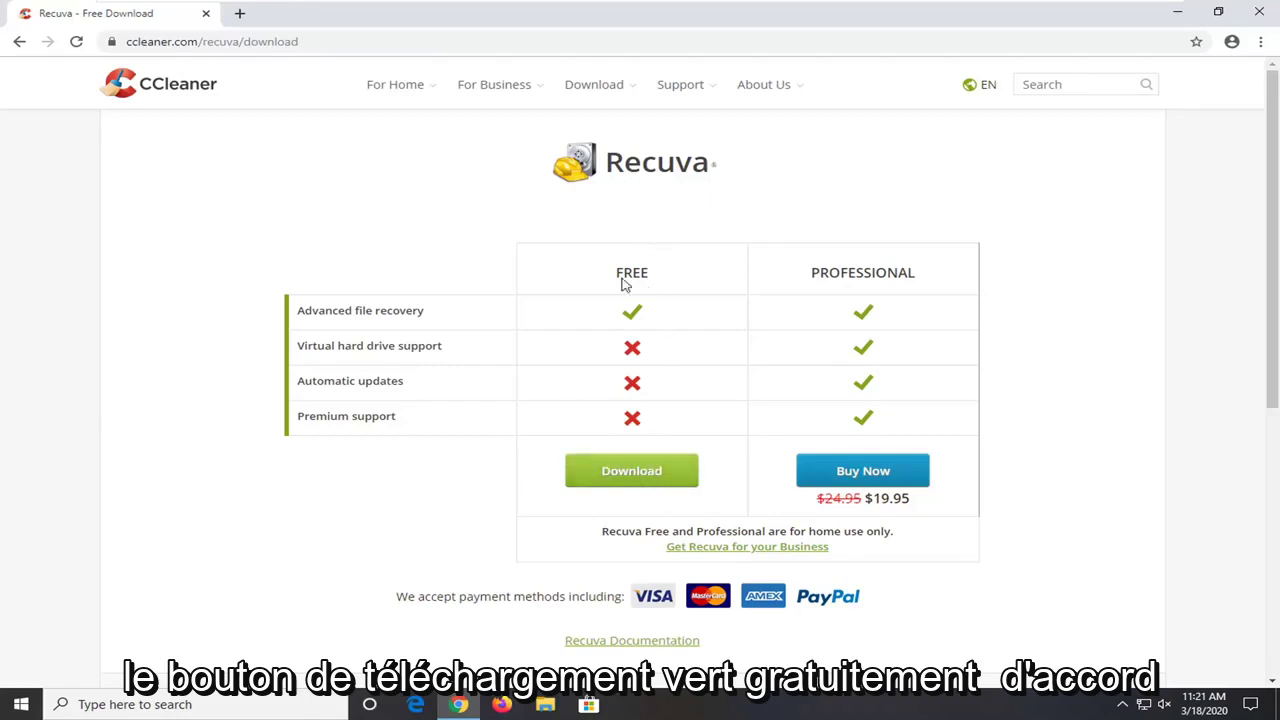
click(622, 480)
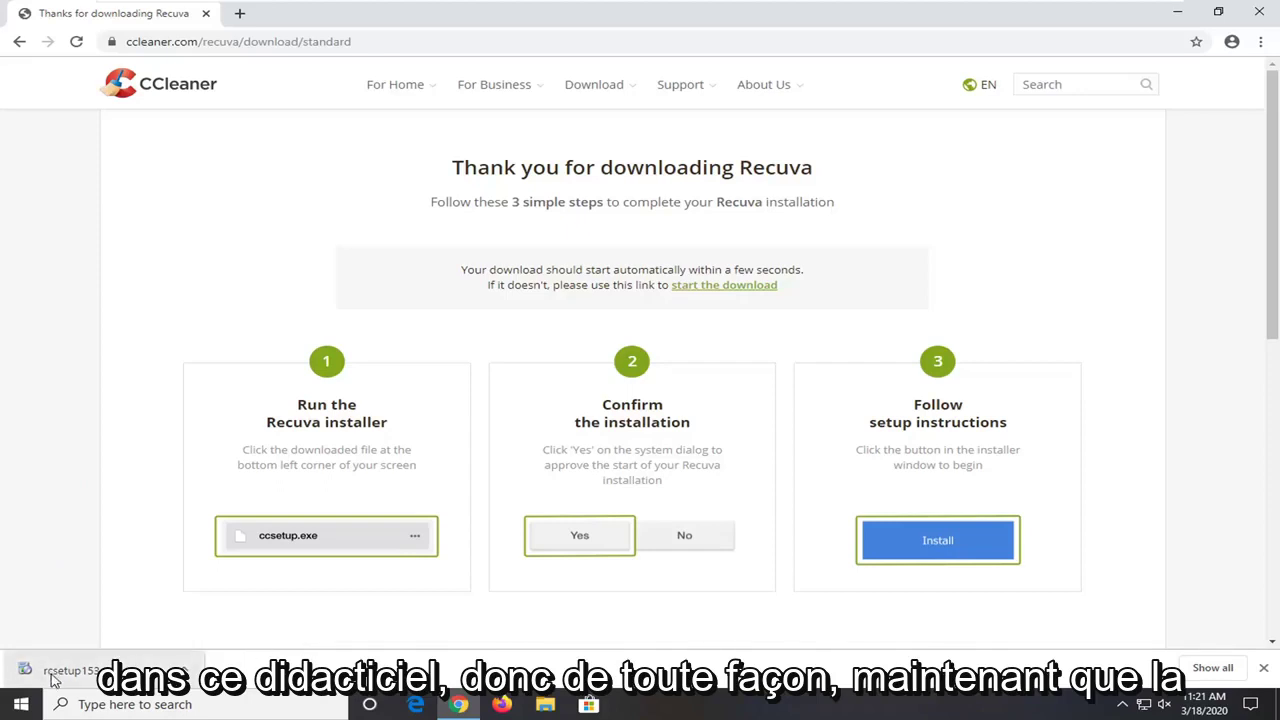
Run the downloaded Recuva installer, allow it to make changes to the device, and close the browser window
click(113, 670)
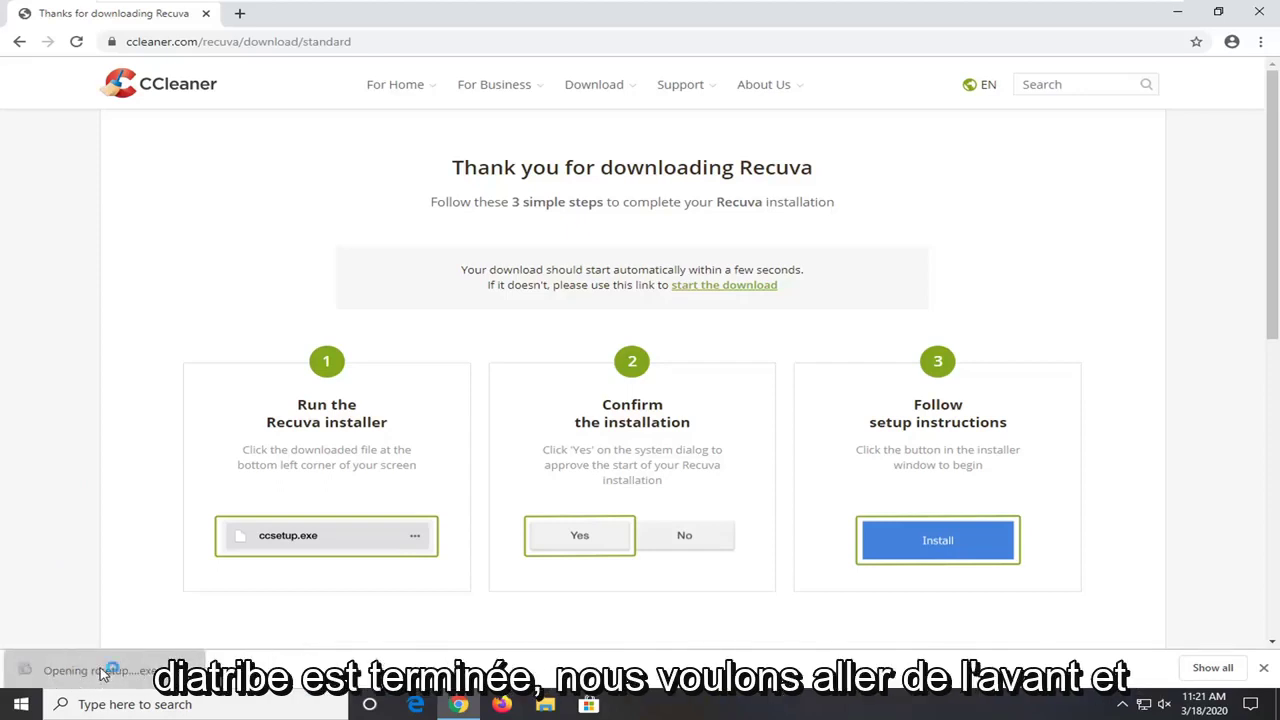
click(552, 462)
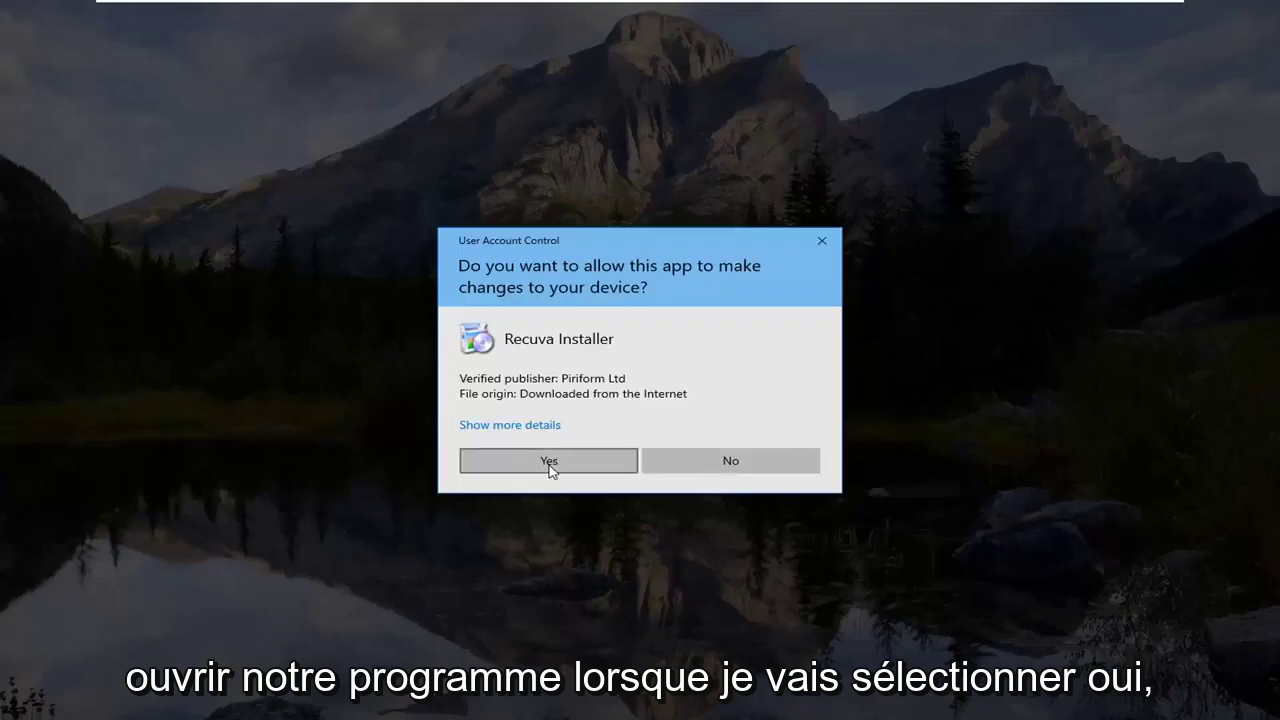
click(1253, 20)
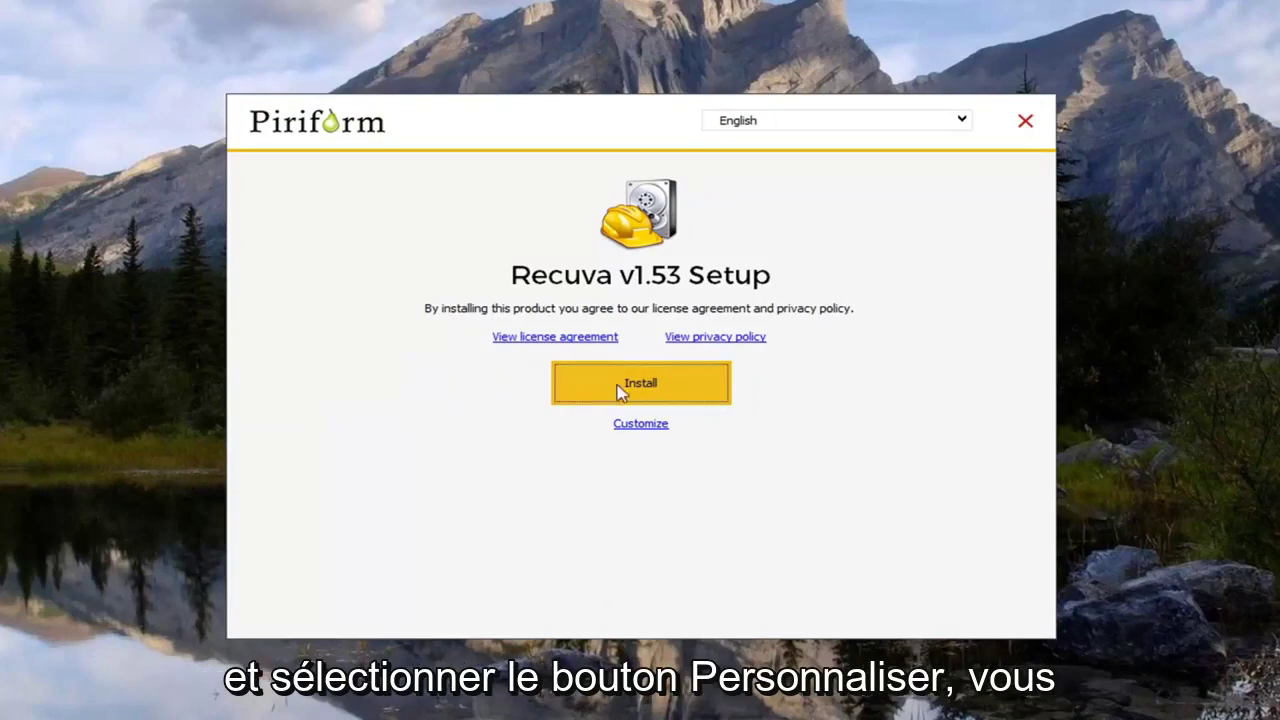
Customize the Recuva setup so that only Add Desktop Shortcut stays enabled, and install it
click(625, 432)
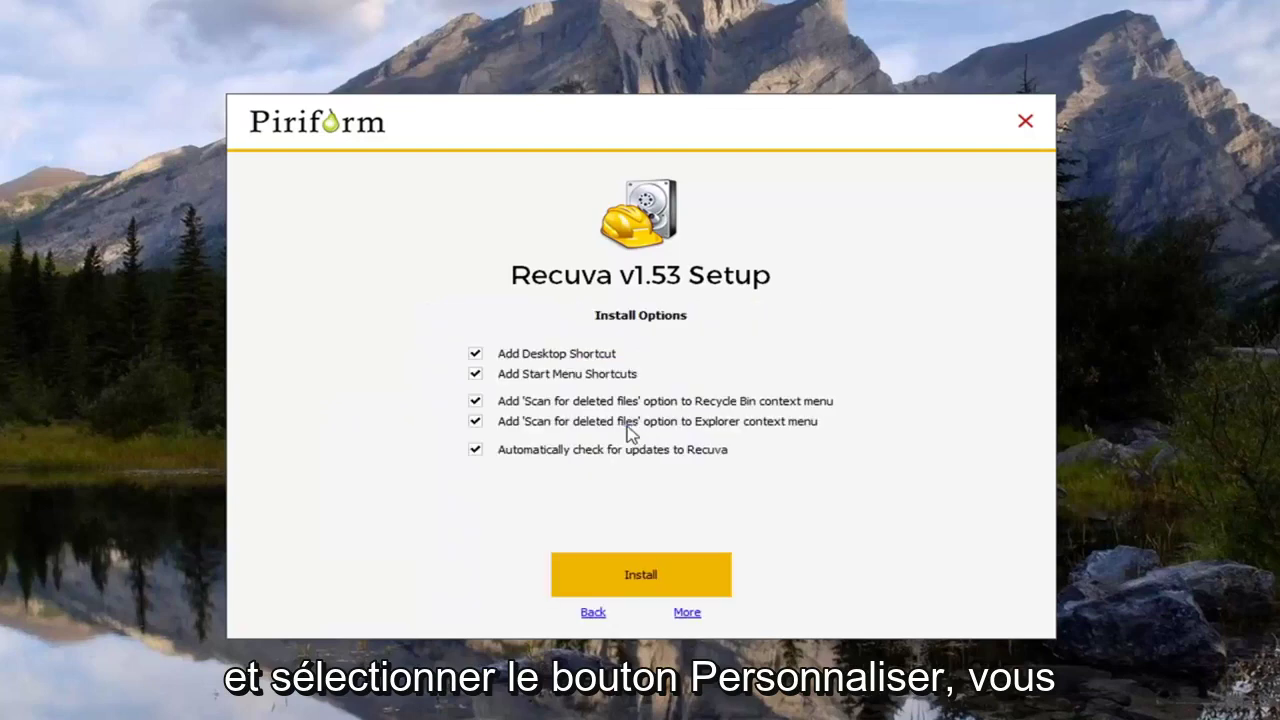
click(540, 452)
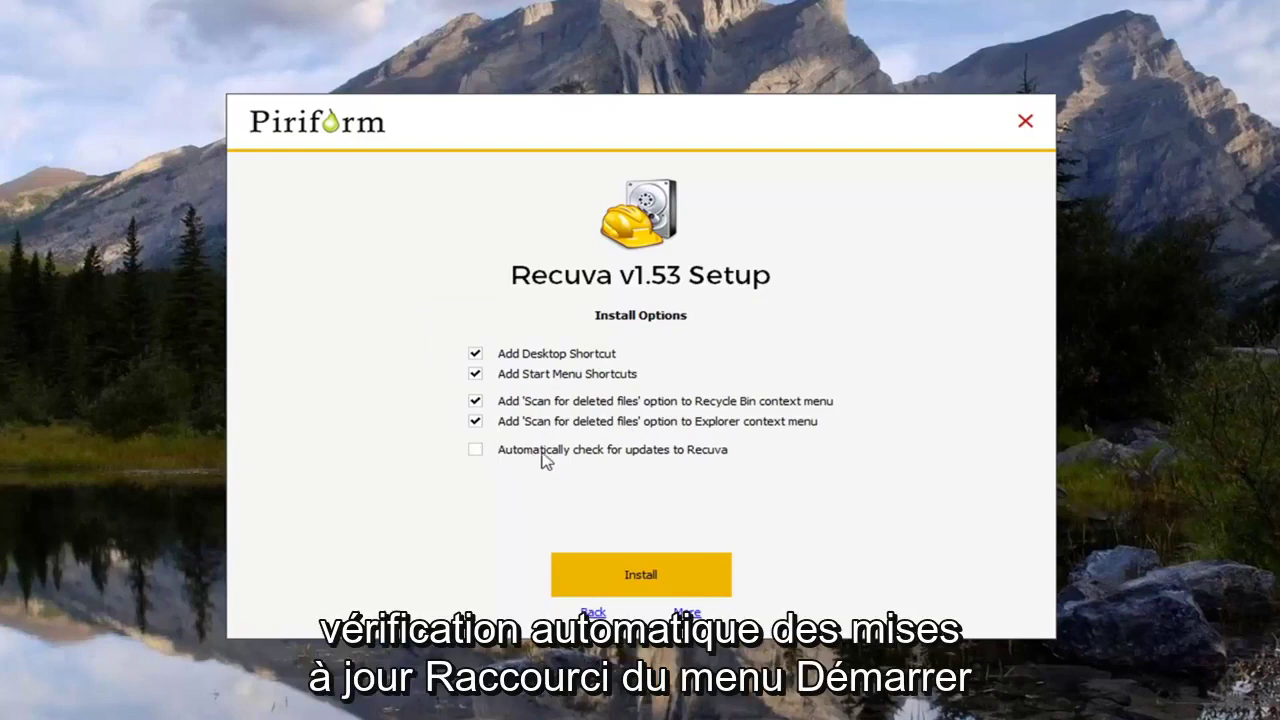
click(526, 380)
click(530, 403)
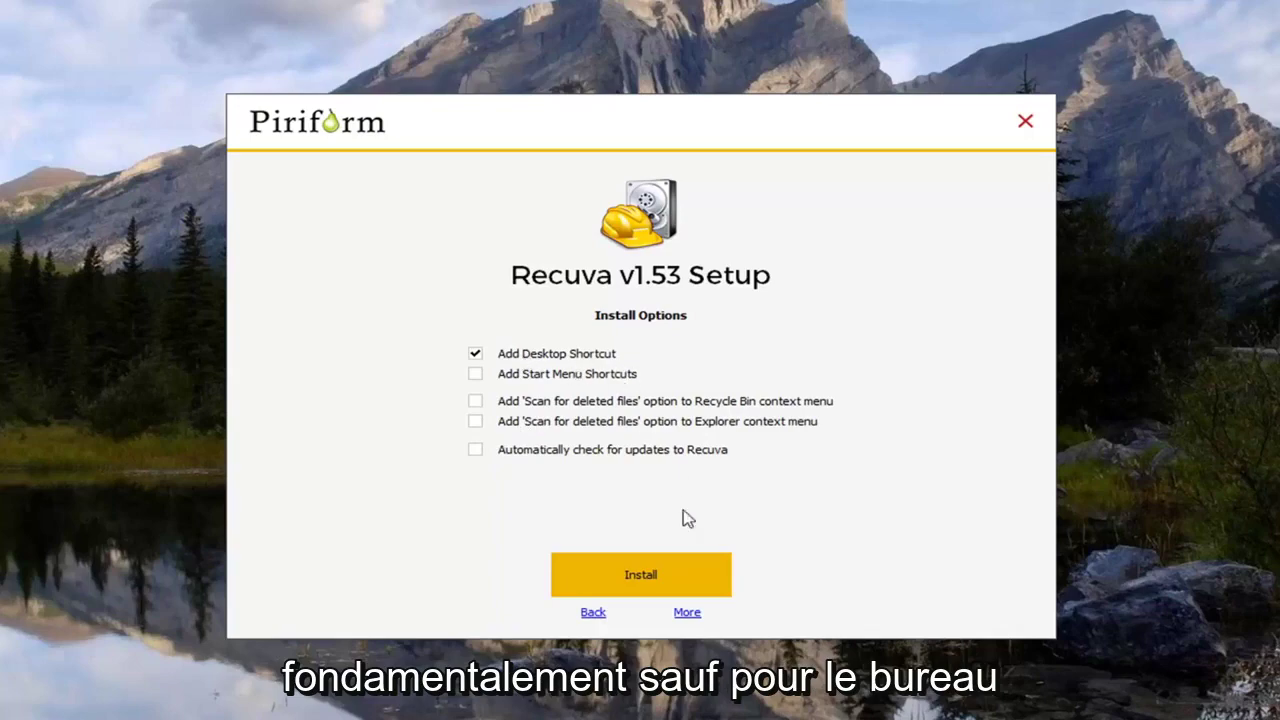
click(626, 578)
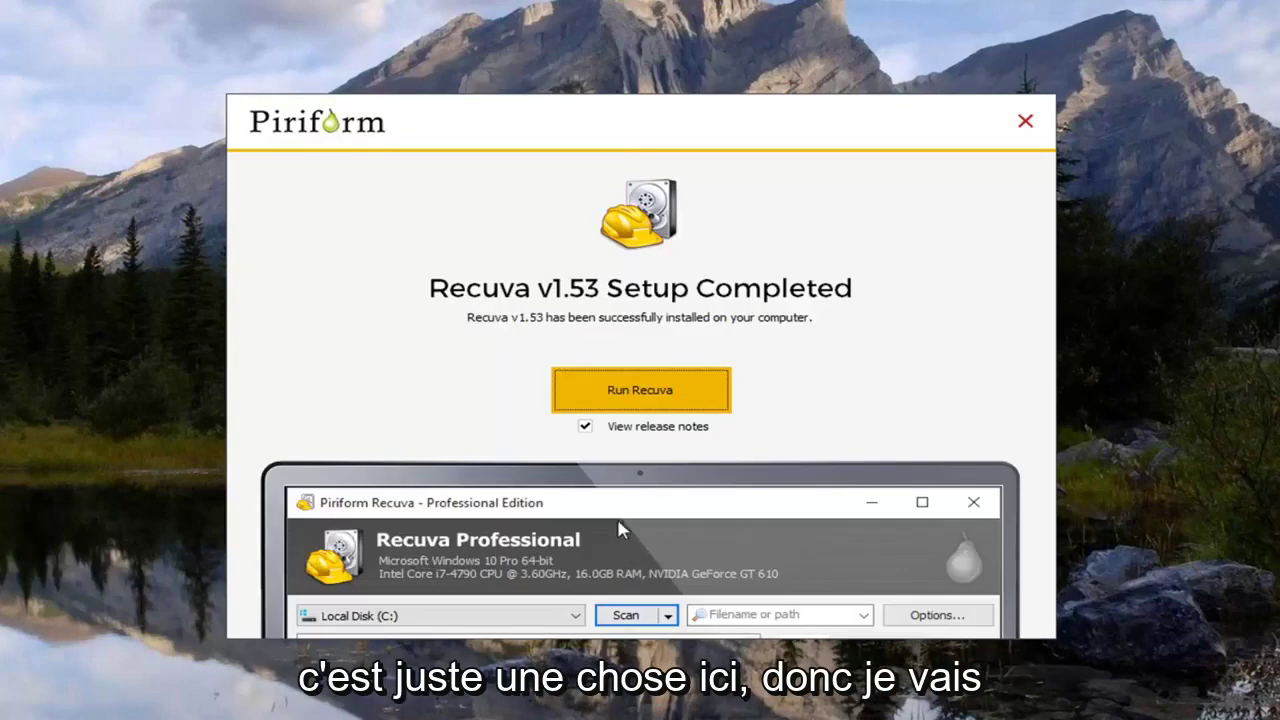
Launch Recuva without viewing the release notes, and accept All Files as the file type in the wizard
click(587, 427)
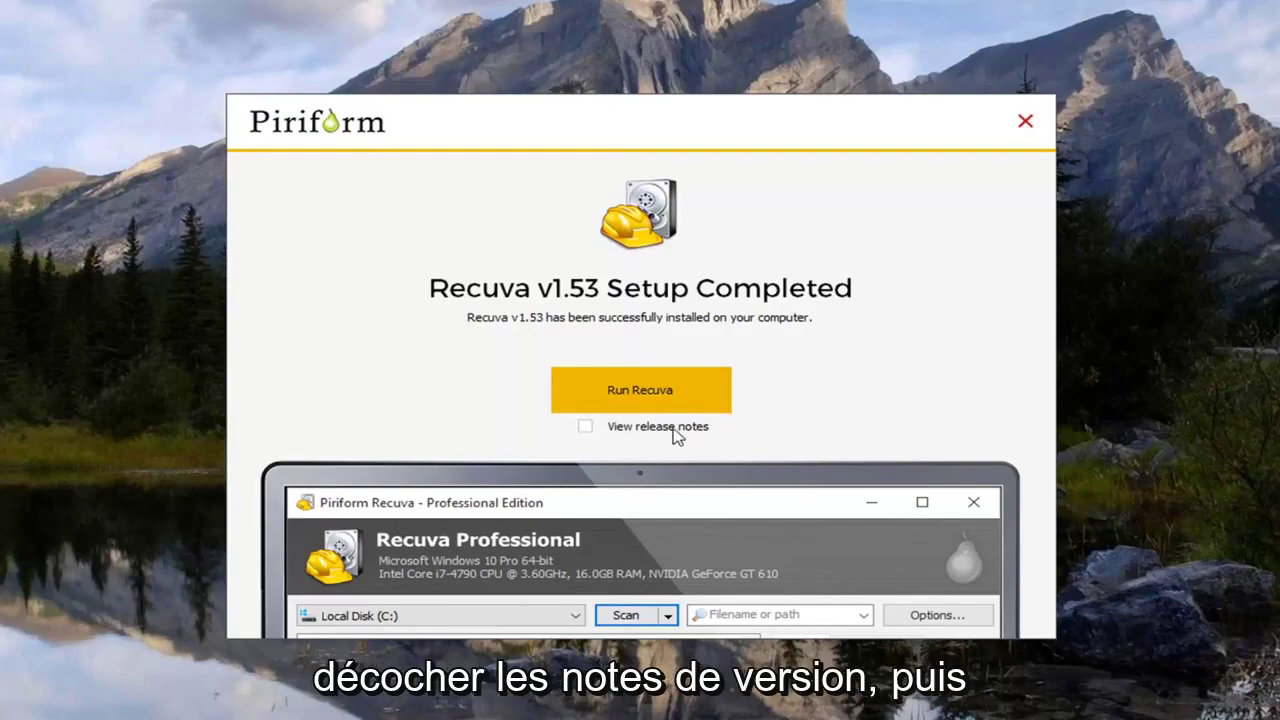
click(672, 398)
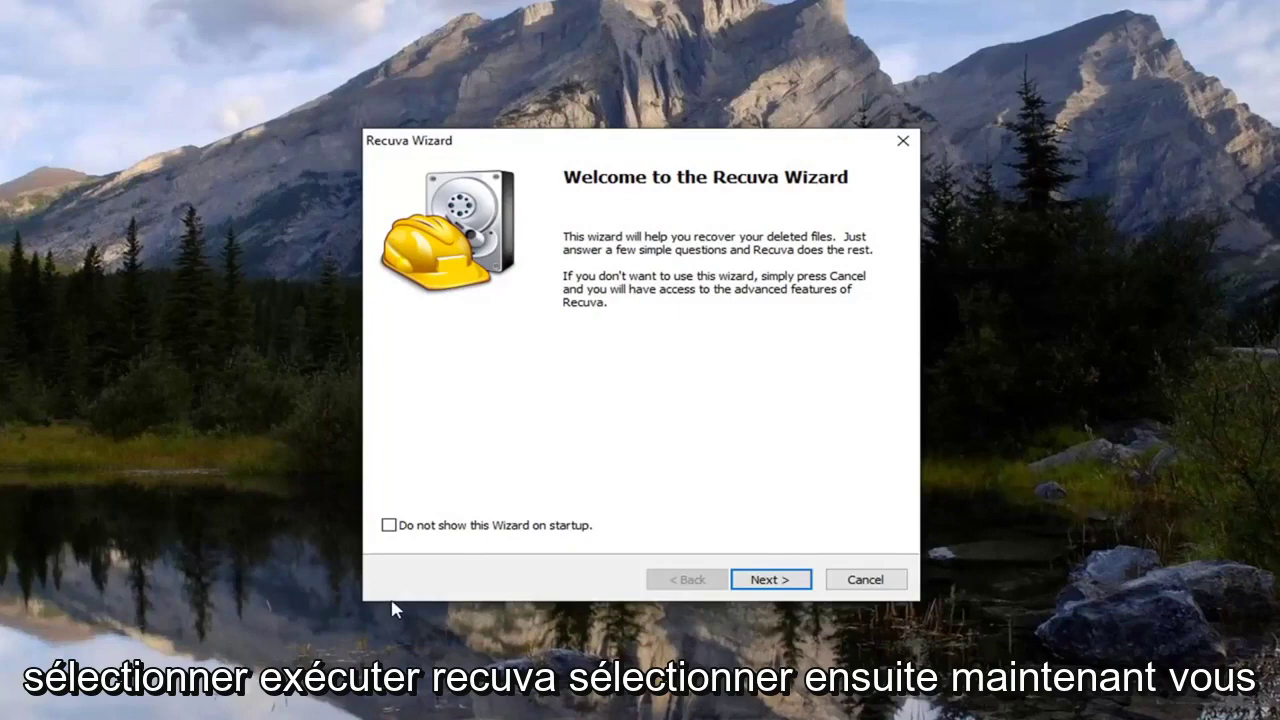
click(766, 580)
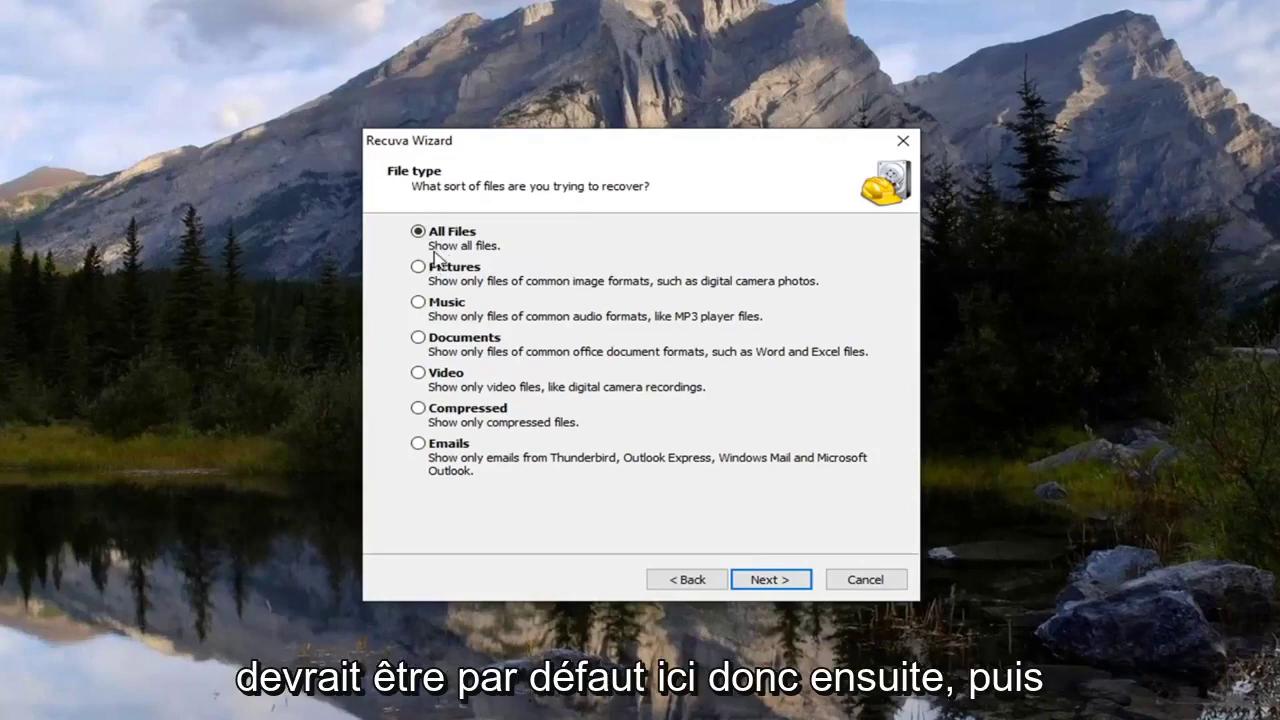
click(755, 590)
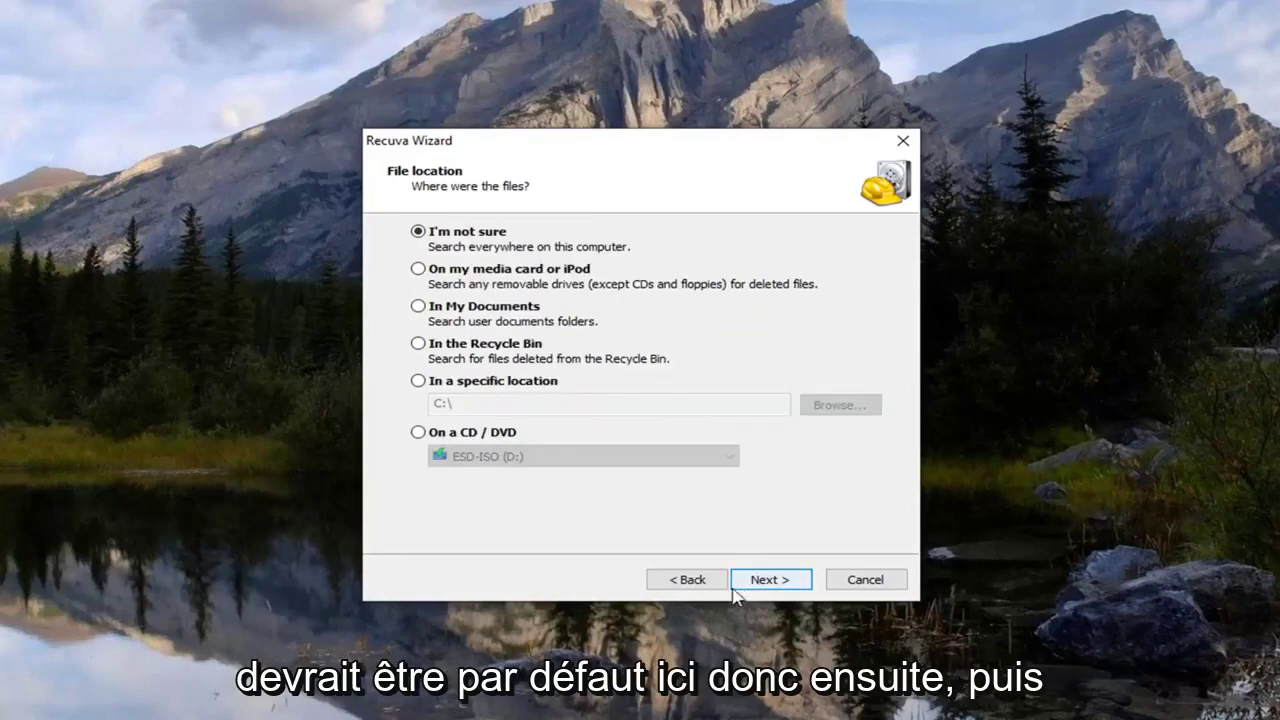
Set the search to a specific location and browse Local Disk (C:) to the user's profile folder under Users
click(417, 382)
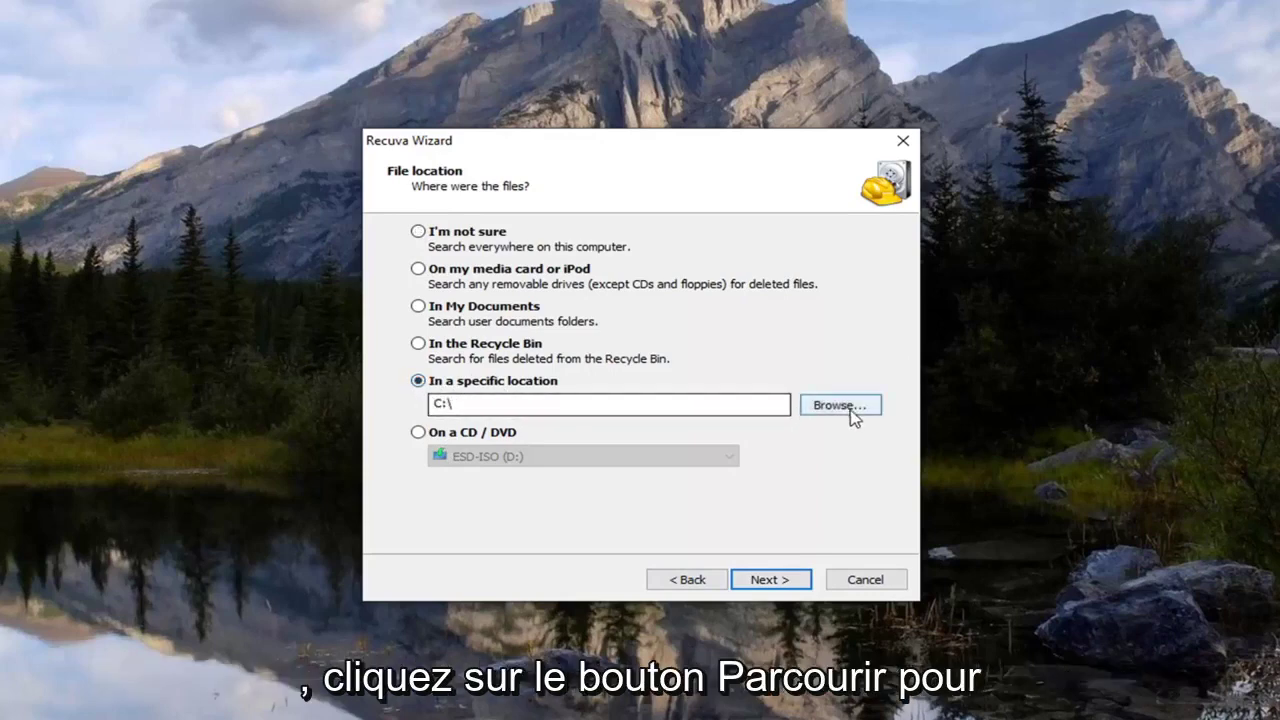
click(845, 413)
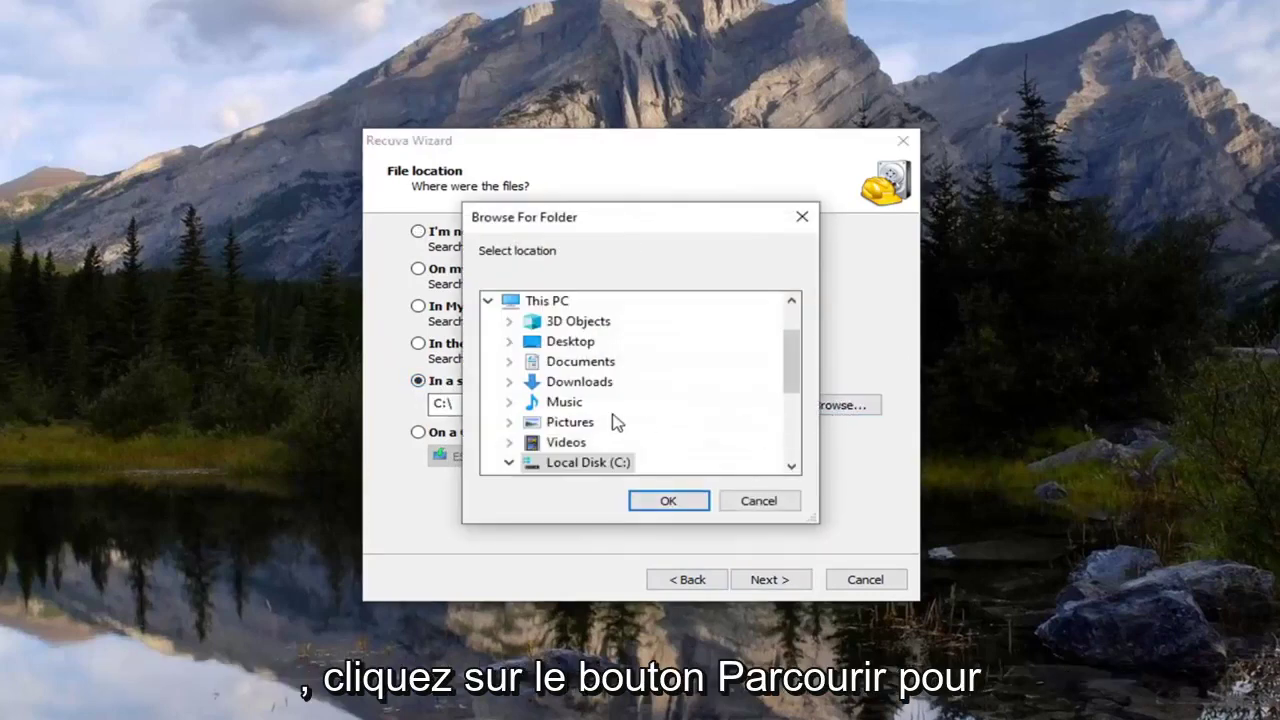
click(588, 462)
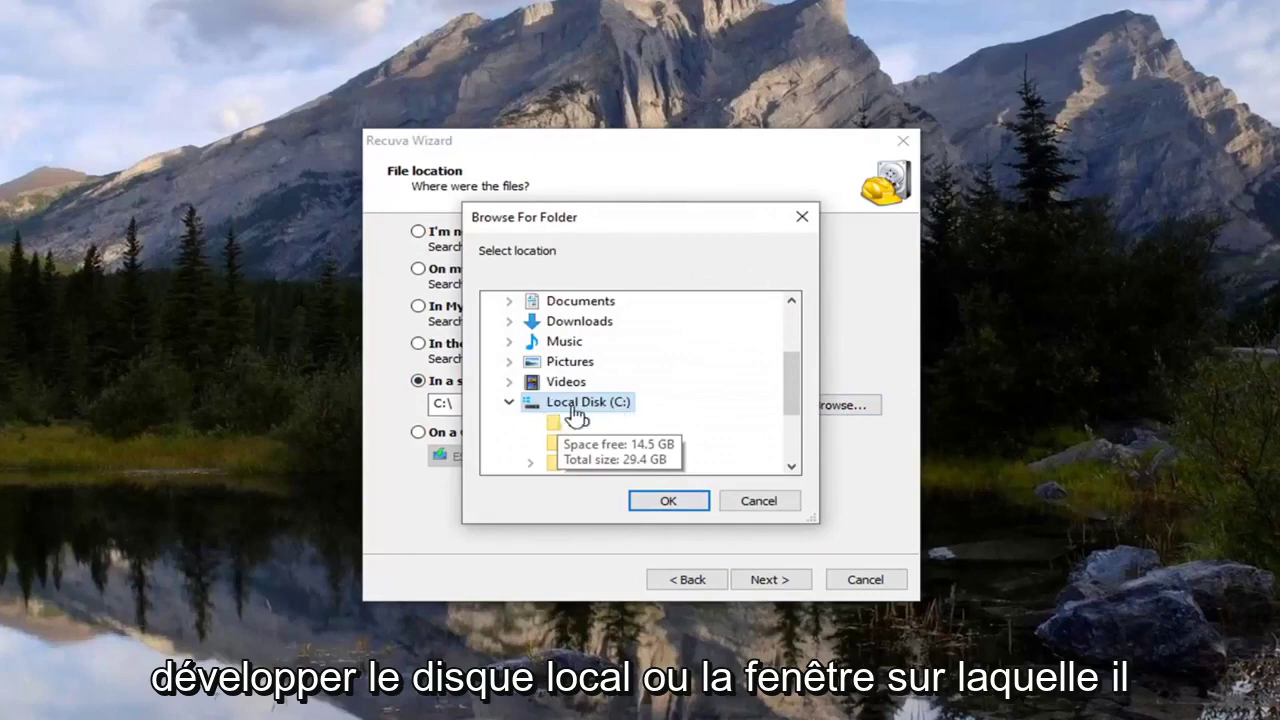
scroll(640, 428, down, 2)
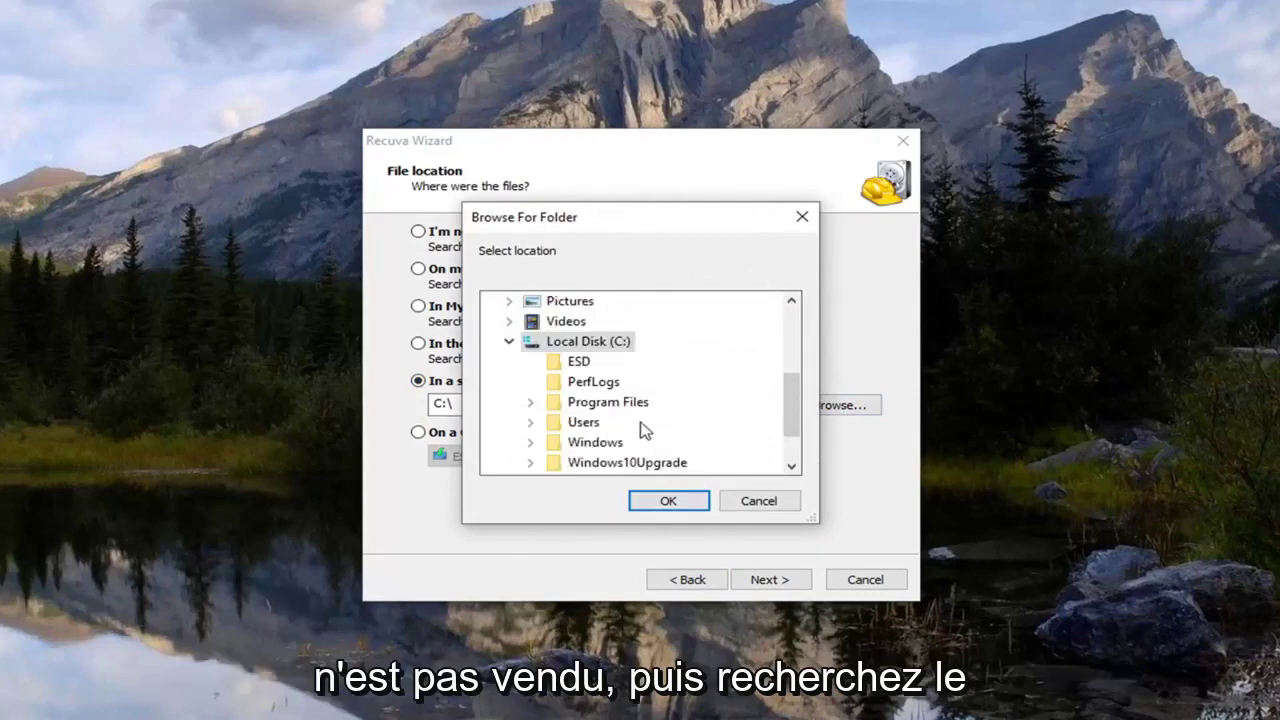
click(572, 367)
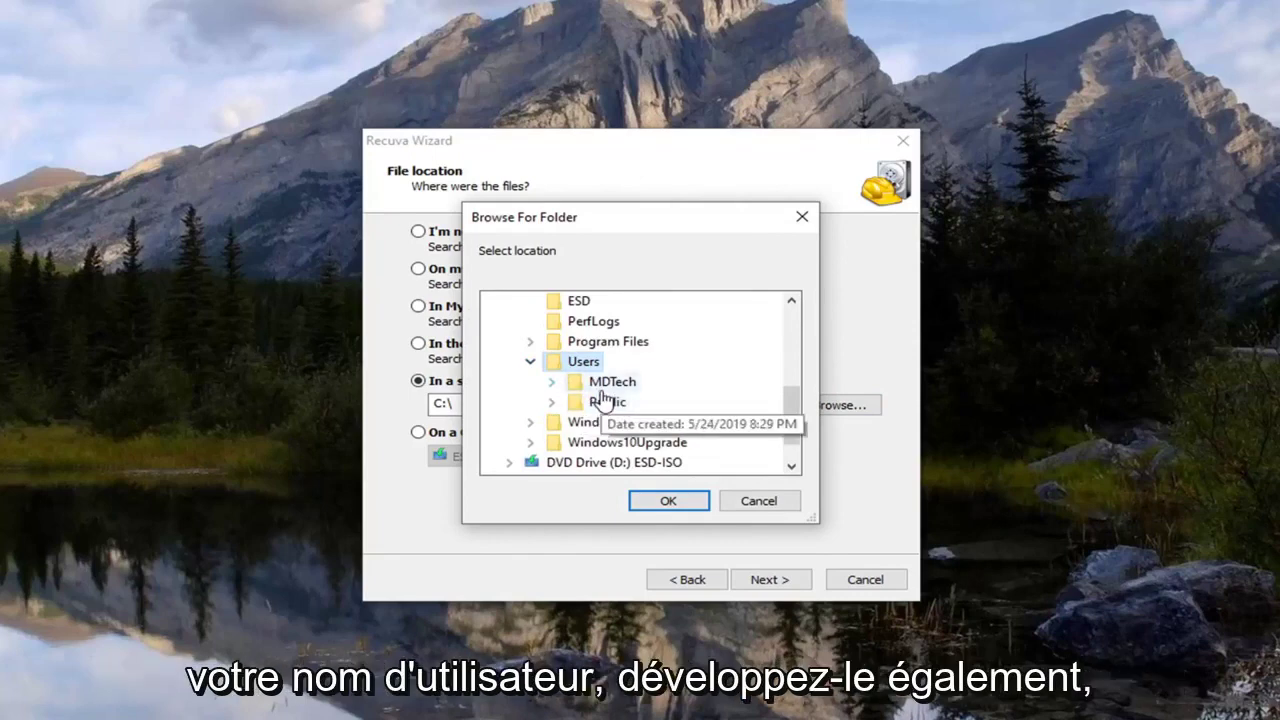
click(552, 383)
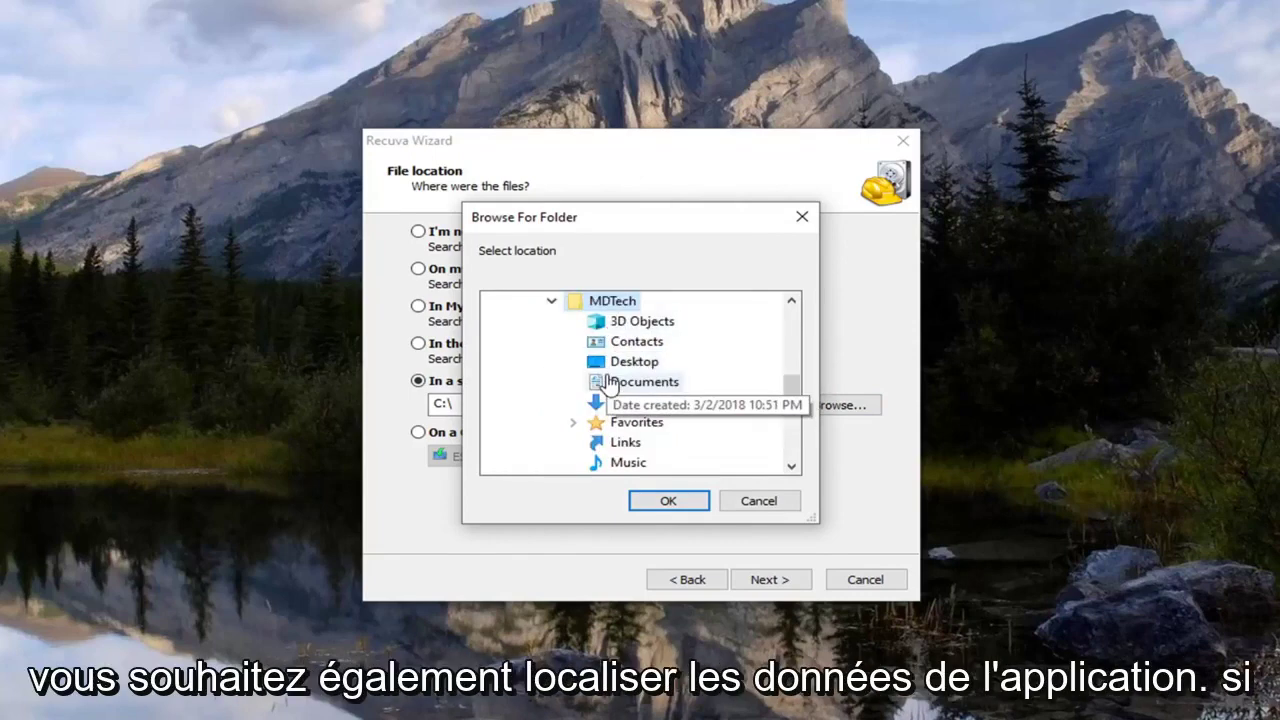
scroll(652, 398, down, 2)
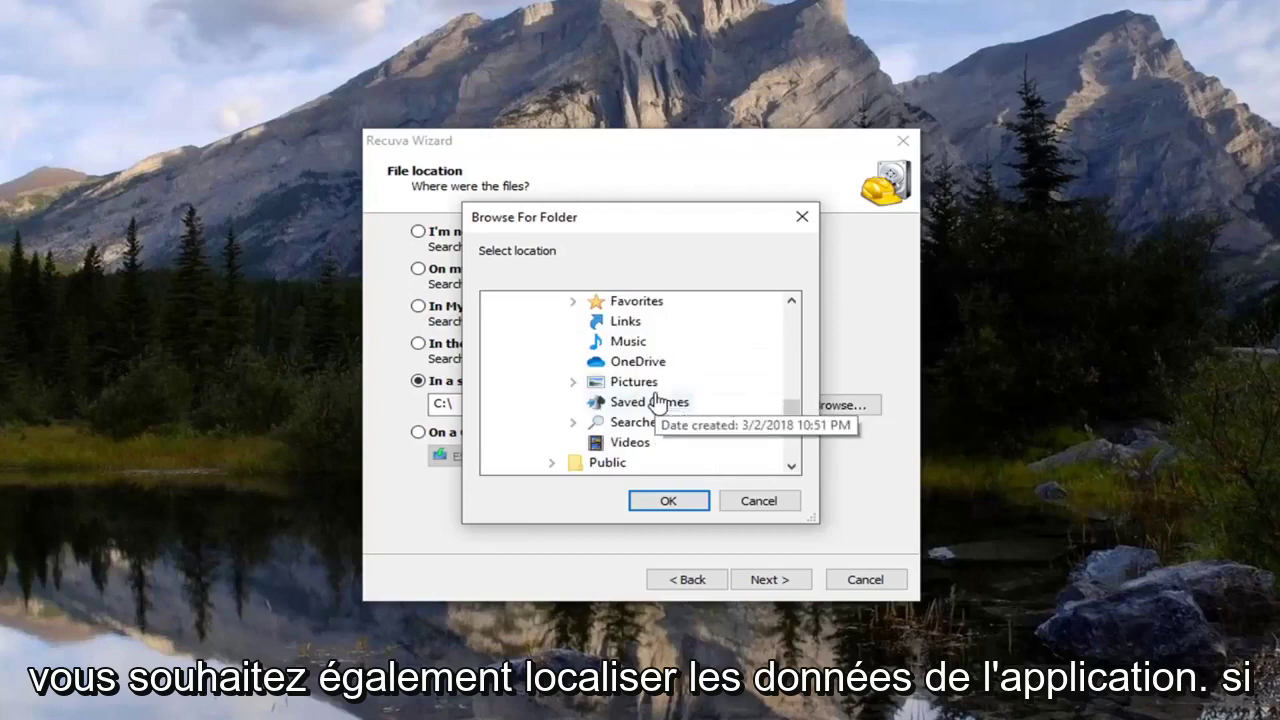
scroll(656, 396, up, 2)
scroll(645, 380, up, 1)
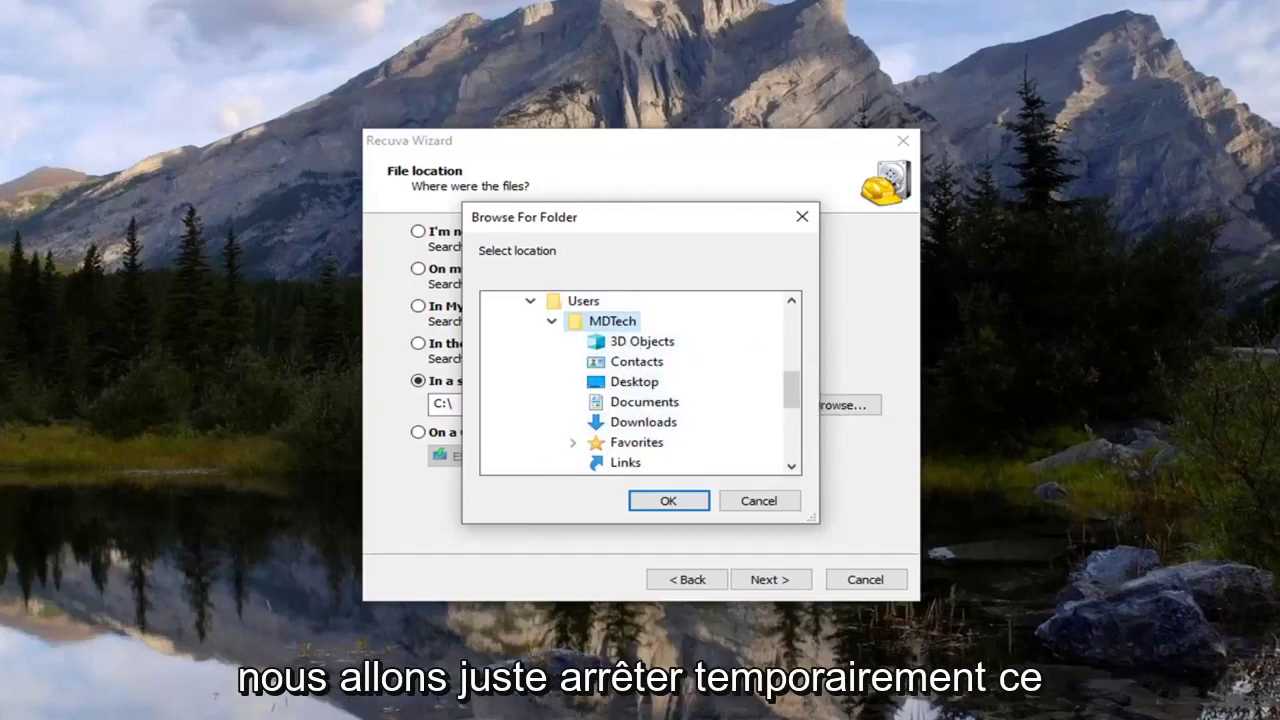
Search Windows for "file explorer", open File Explorer, and move its window toward the middle of the desktop
key(super)
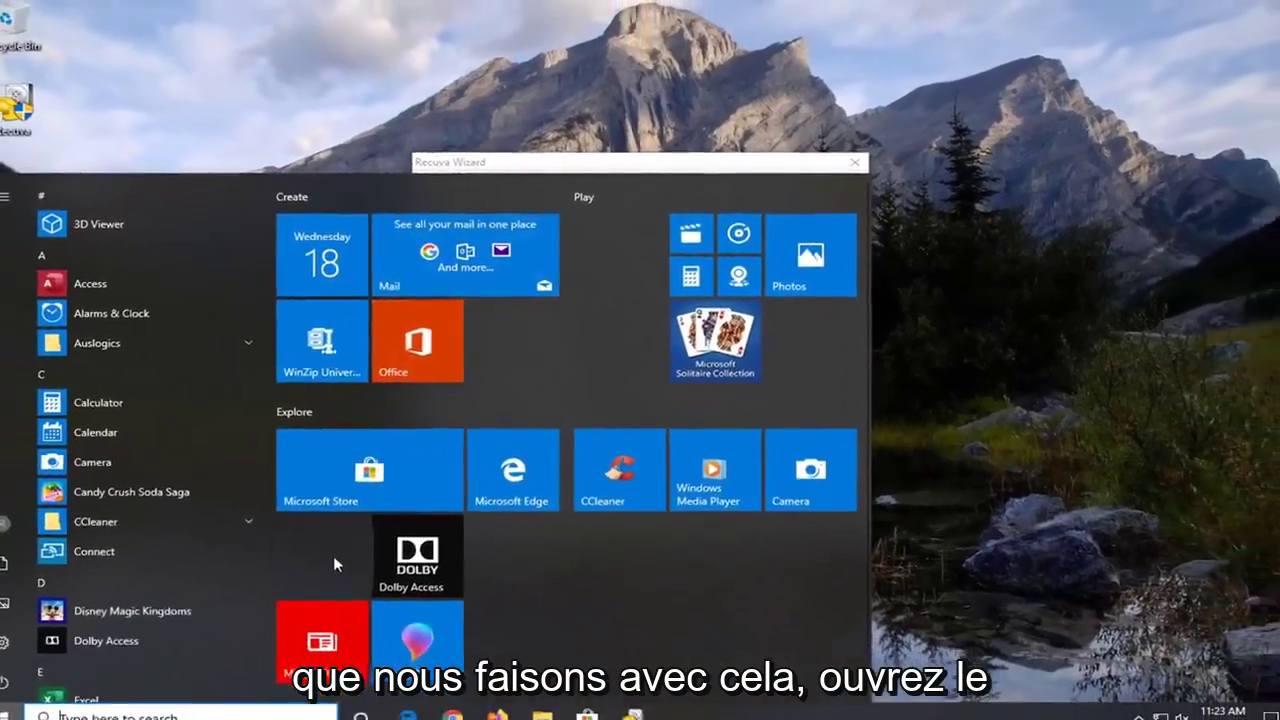
text(file e)
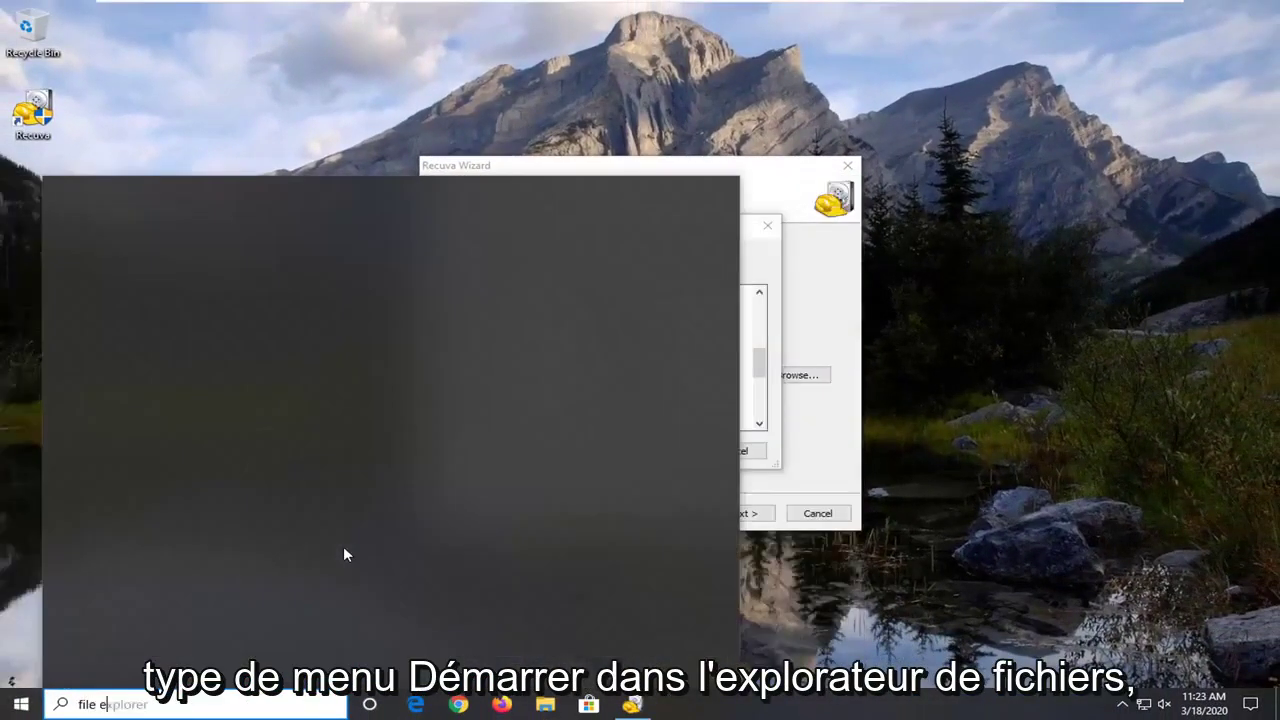
text(xplorer)
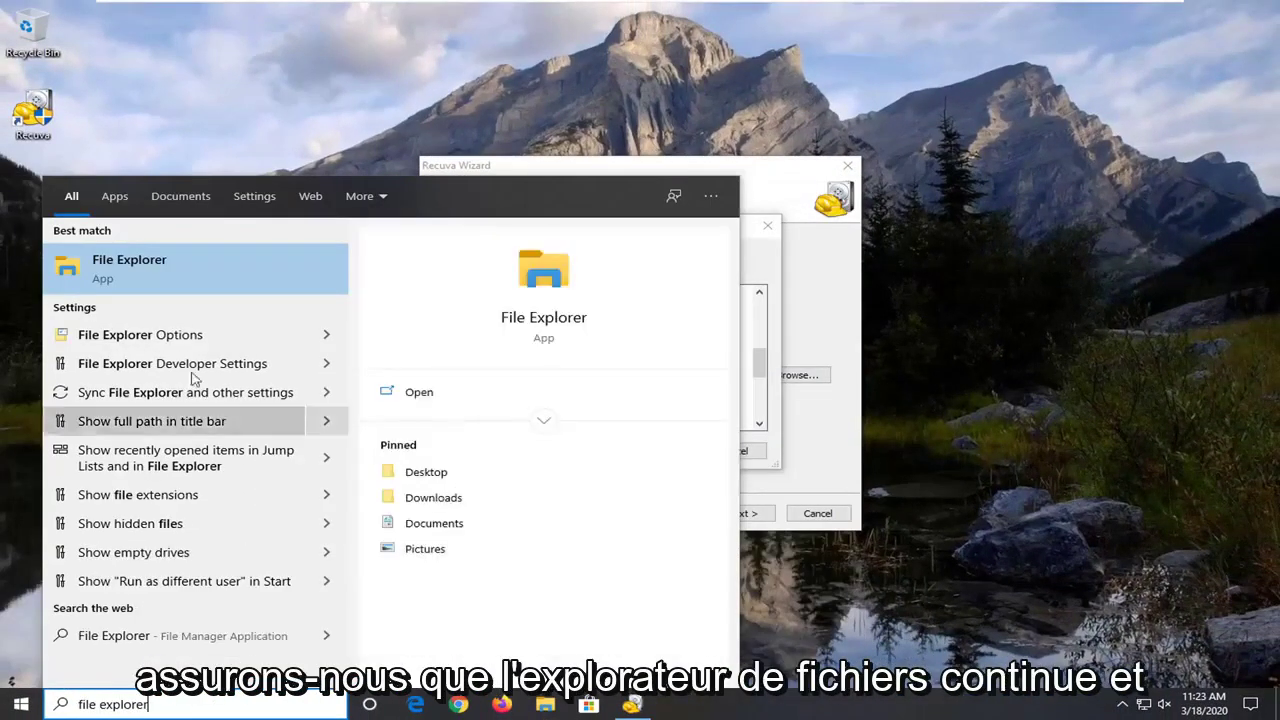
click(168, 279)
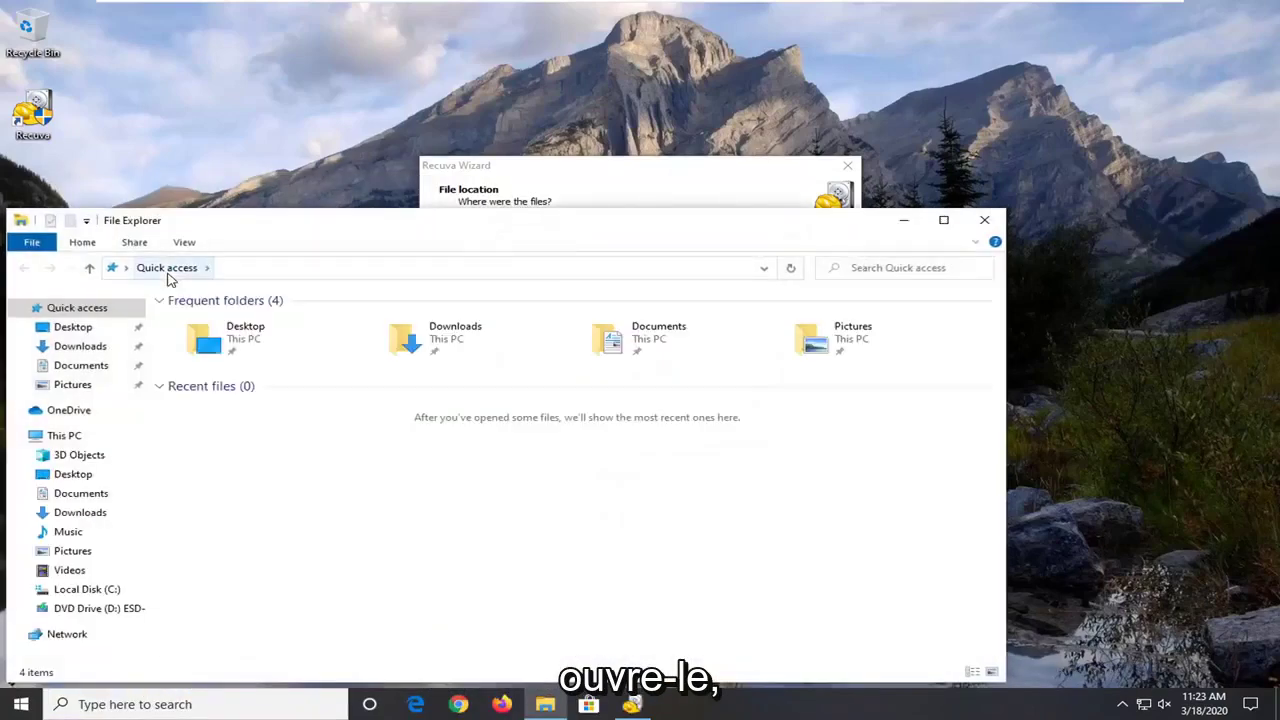
drag(398, 230, 563, 128)
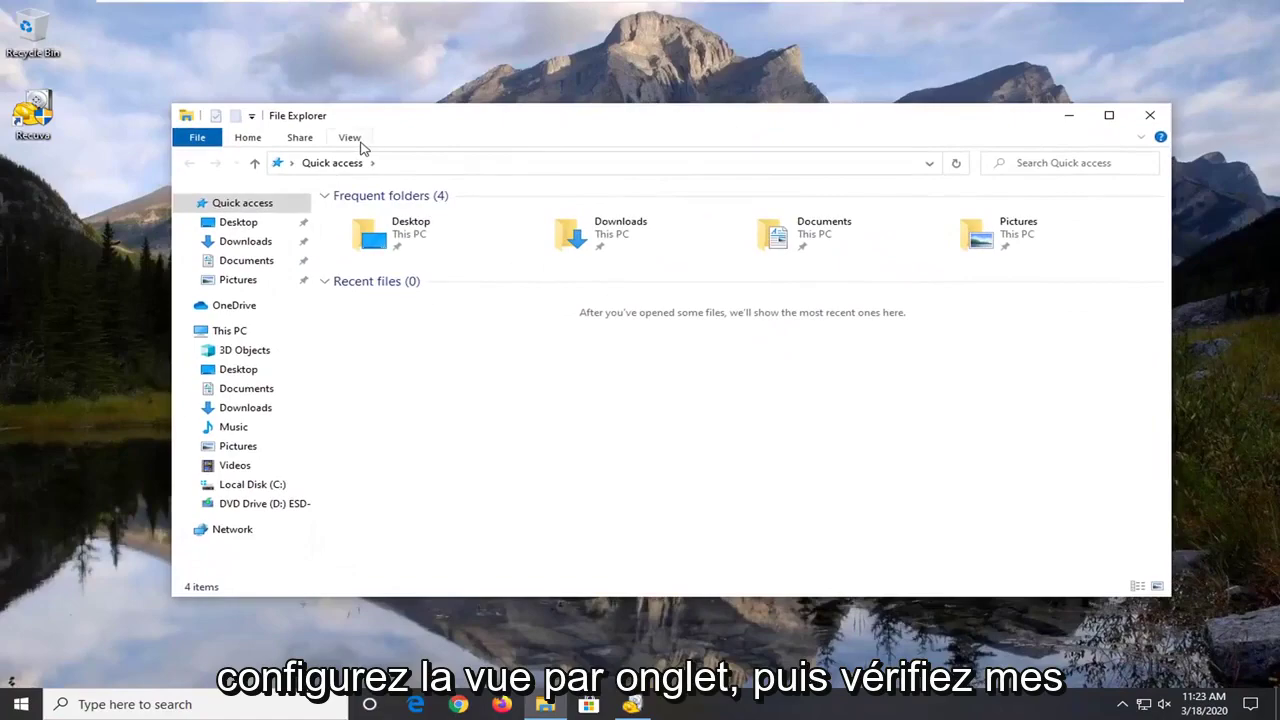
Turn on the display of hidden items in File Explorer and close its window
click(350, 138)
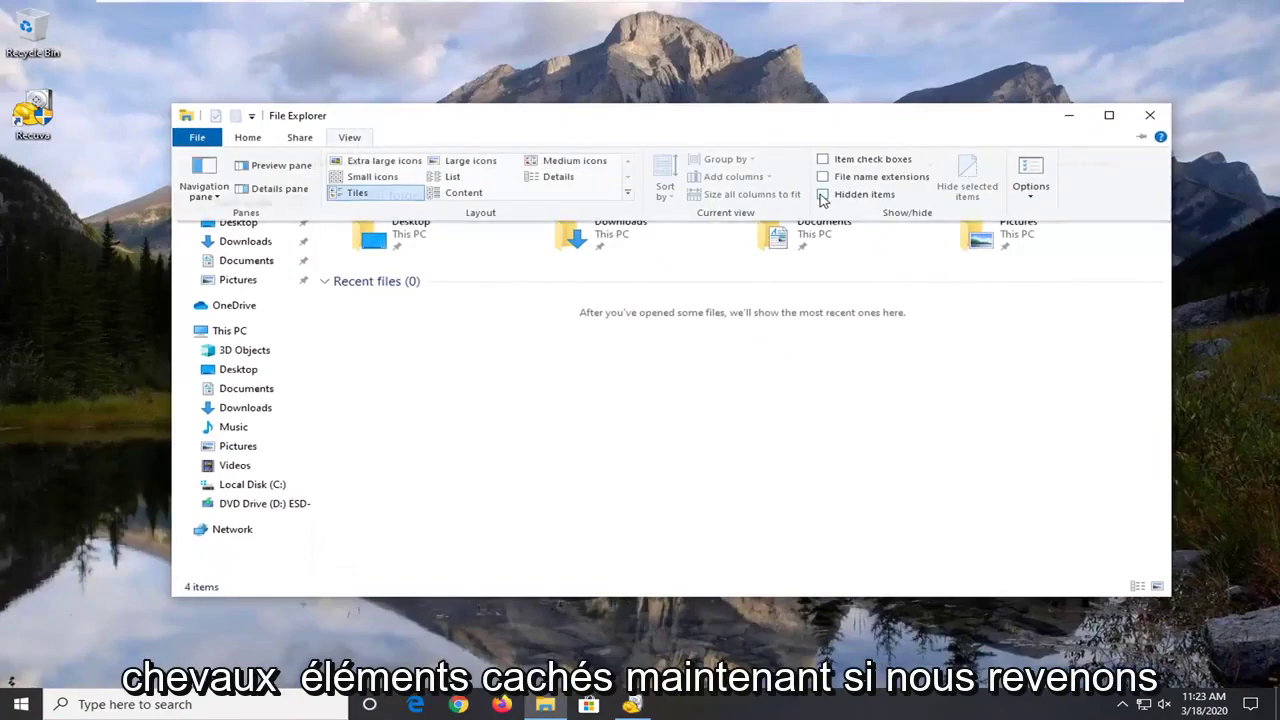
click(822, 195)
click(1150, 115)
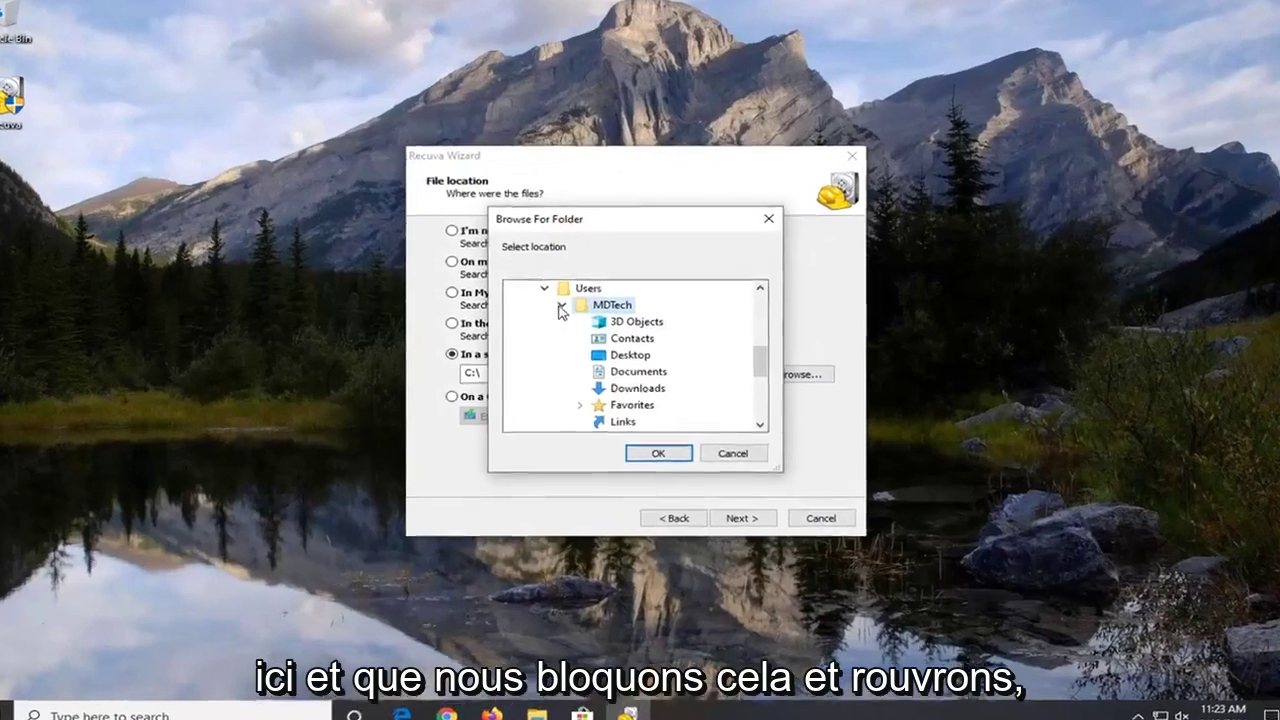
click(567, 309)
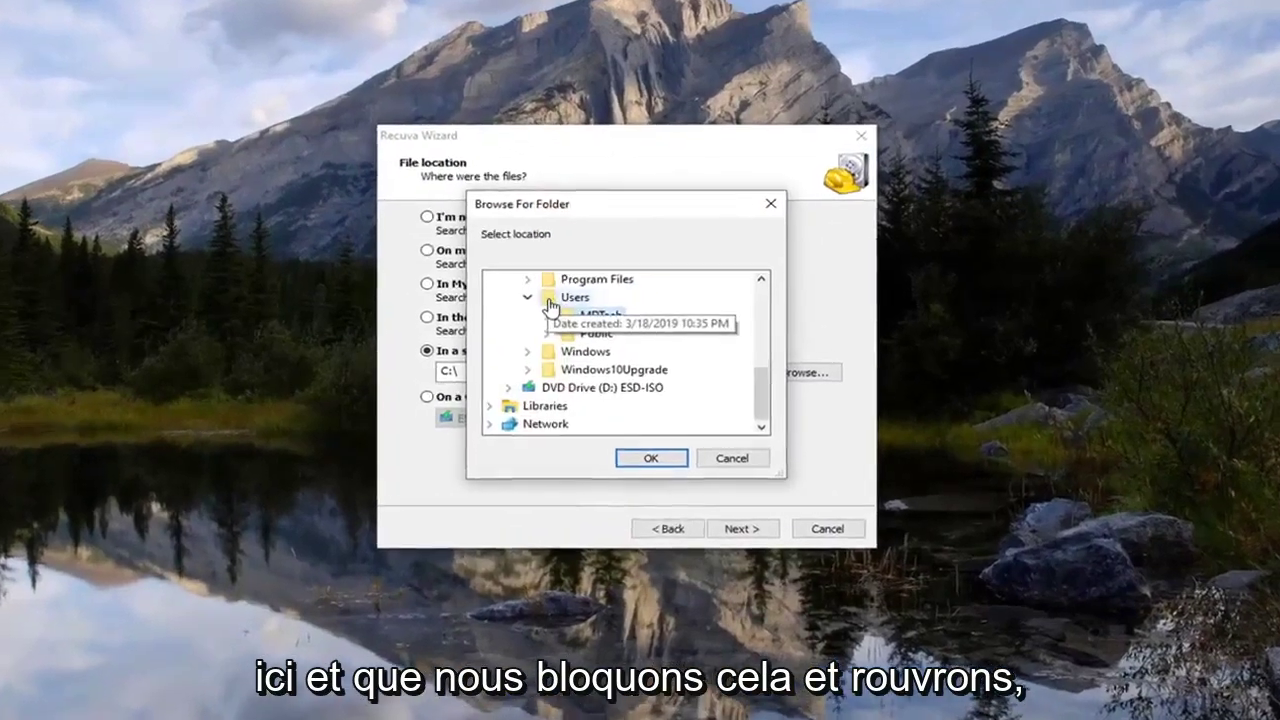
click(563, 325)
scroll(700, 337, down, 4)
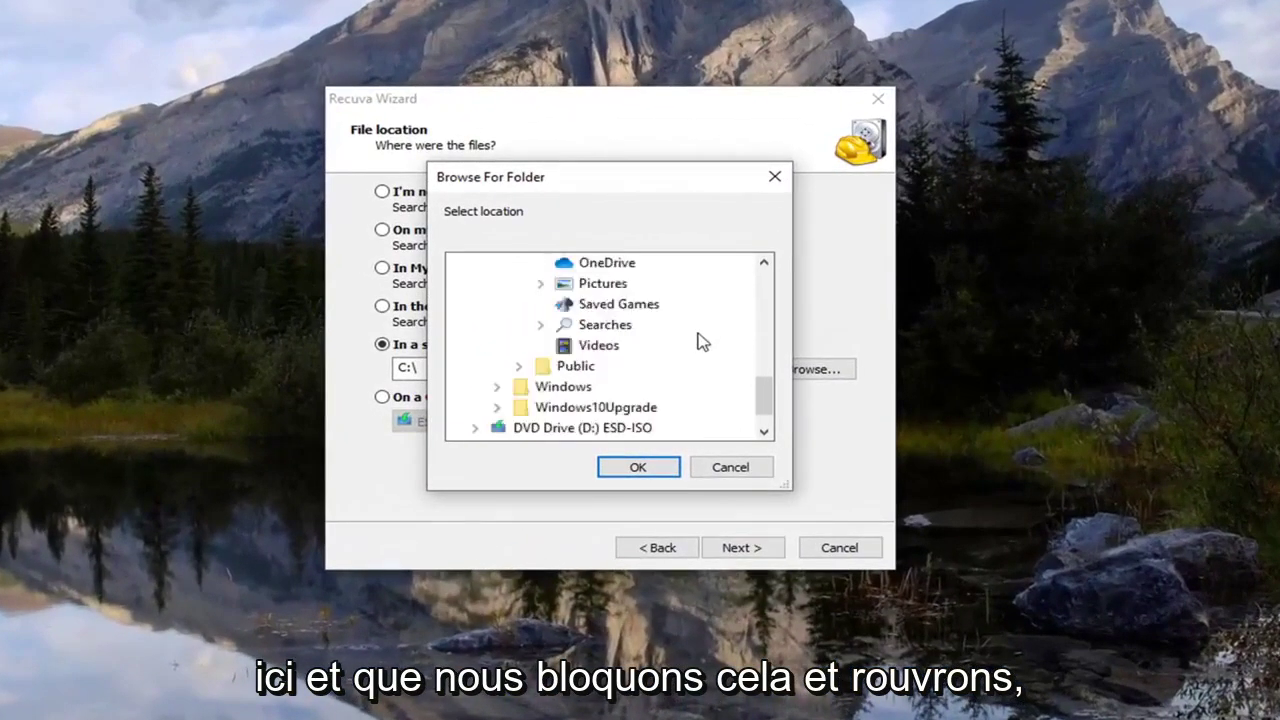
scroll(690, 343, up, 5)
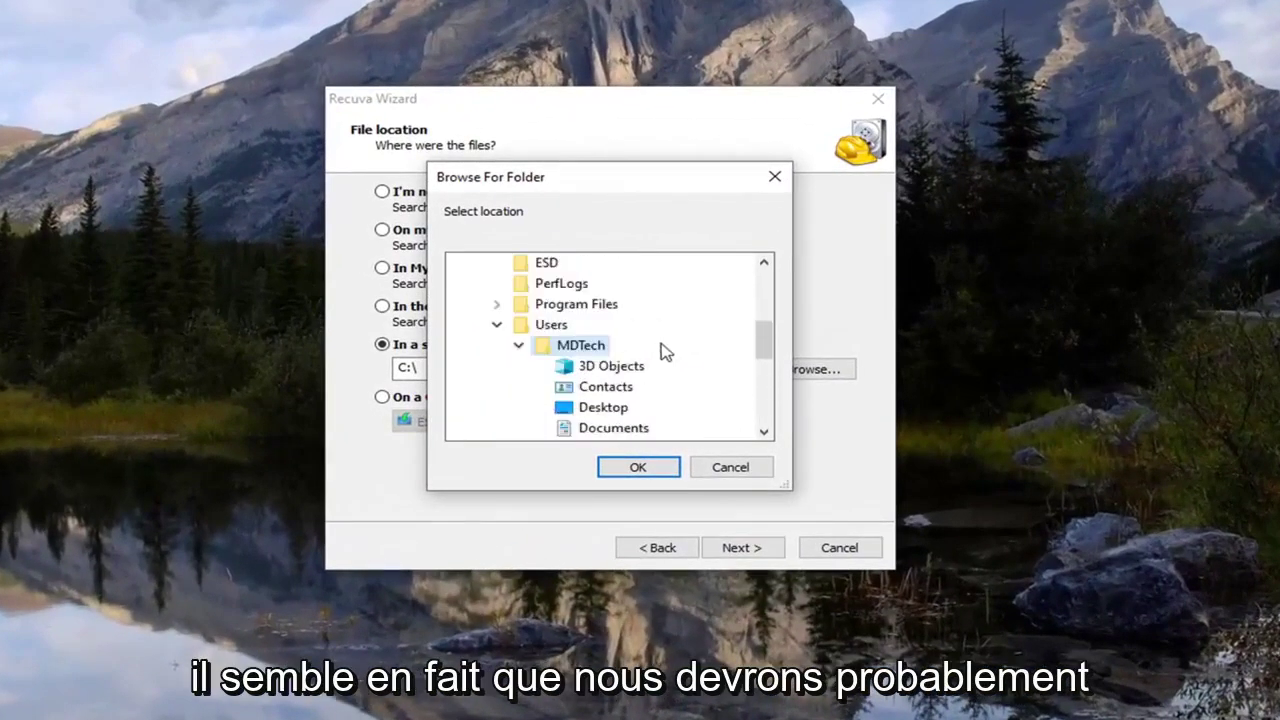
scroll(665, 352, up, 5)
scroll(665, 409, down, 2)
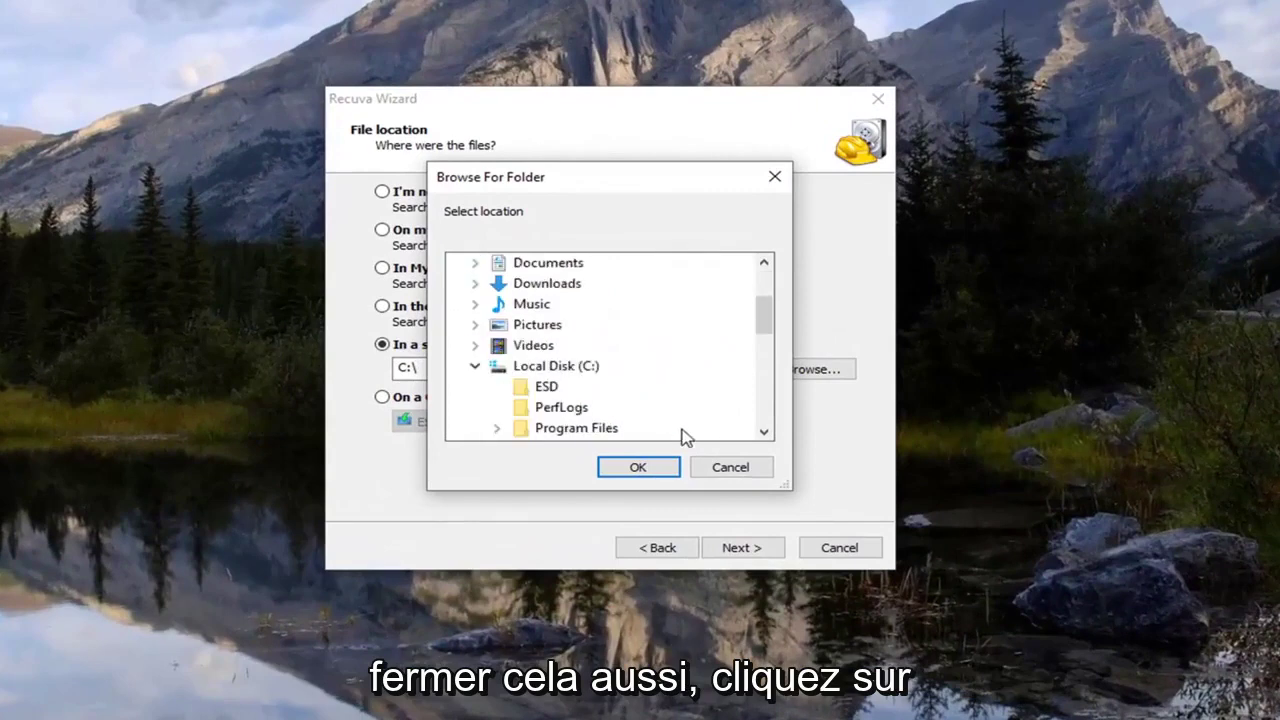
Cancel and reopen the folder browser to refresh it, and expand the Users folder on Local Disk (C:)
click(731, 468)
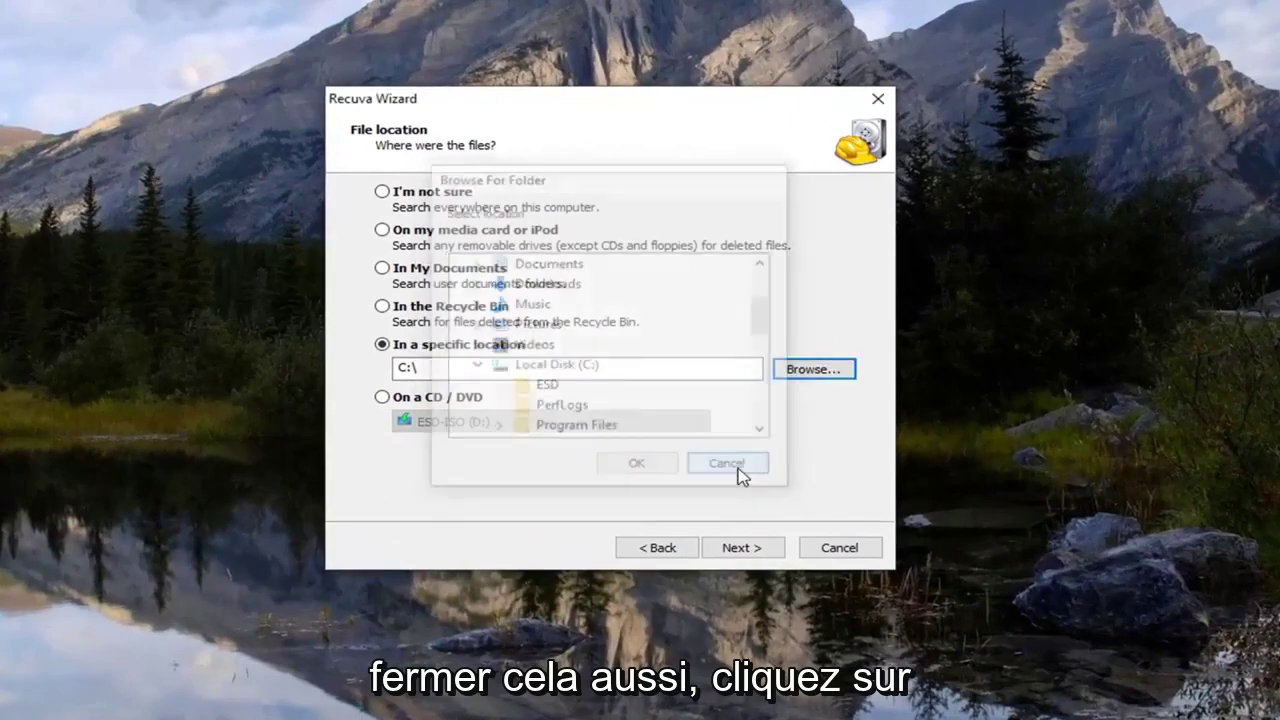
click(810, 373)
scroll(622, 360, down, 2)
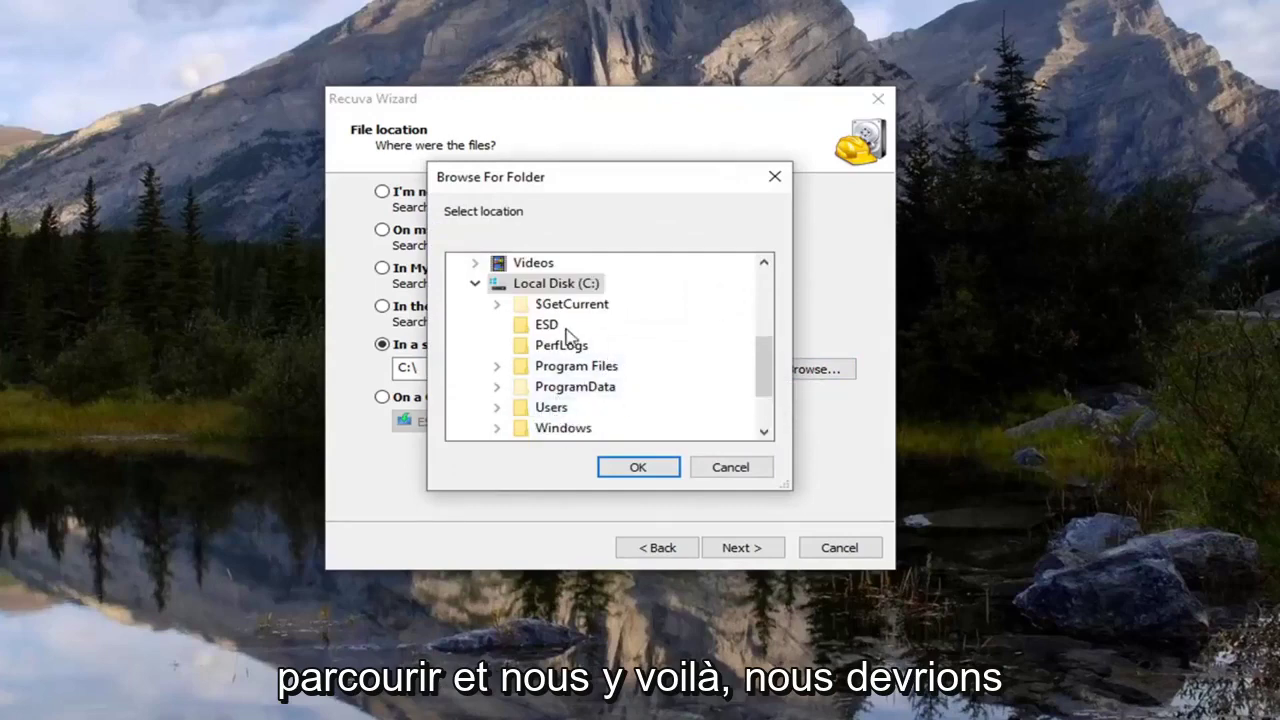
scroll(545, 400, down, 1)
scroll(558, 300, up, 5)
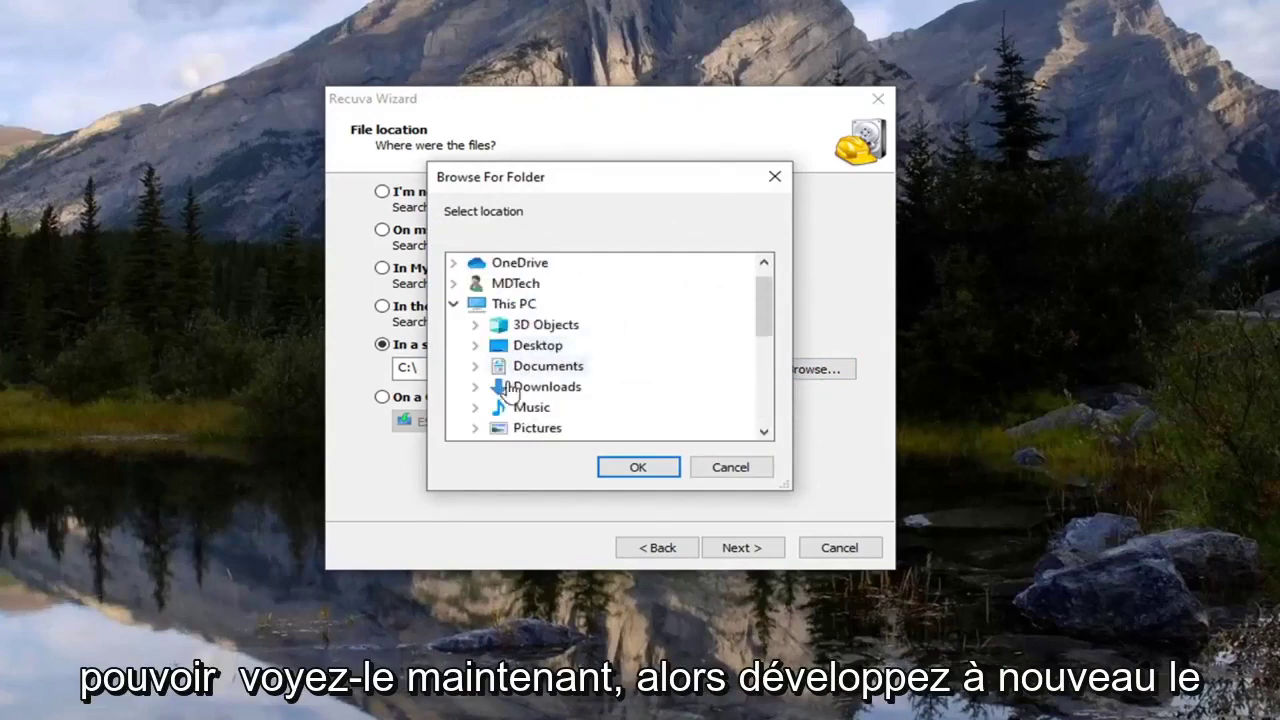
scroll(560, 383, down, 1)
scroll(557, 406, down, 4)
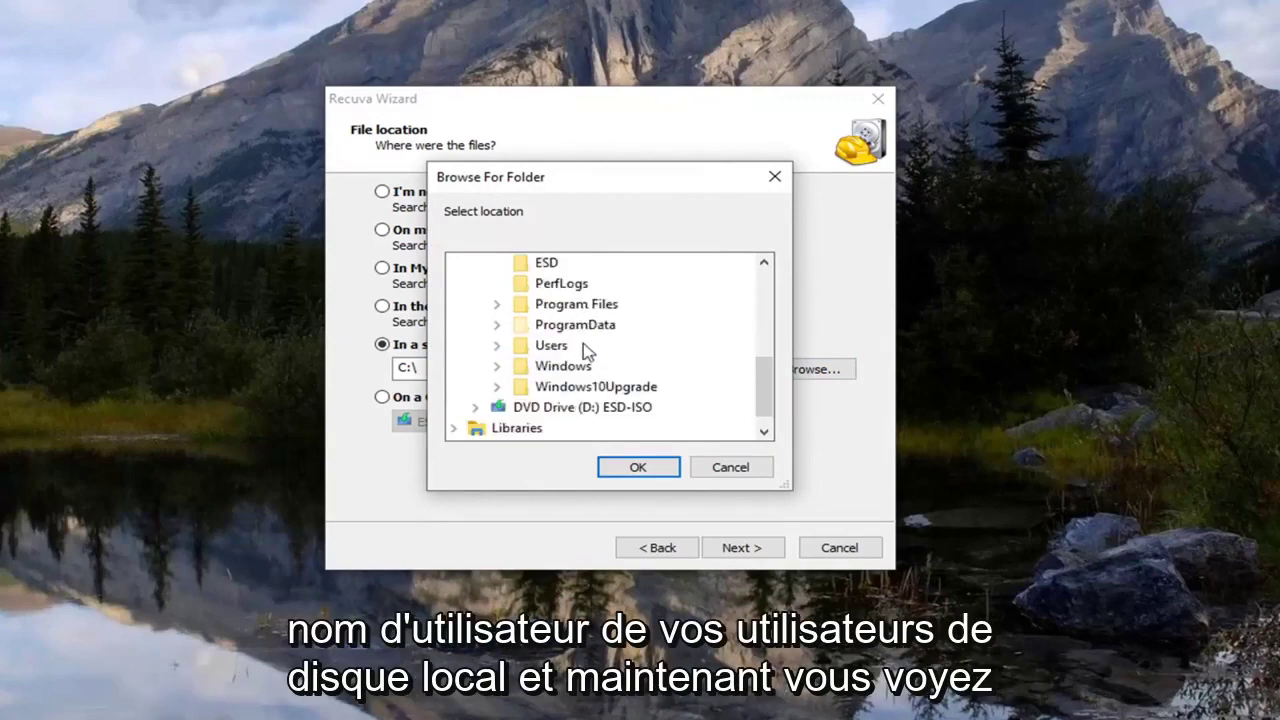
click(497, 346)
scroll(585, 355, down, 1)
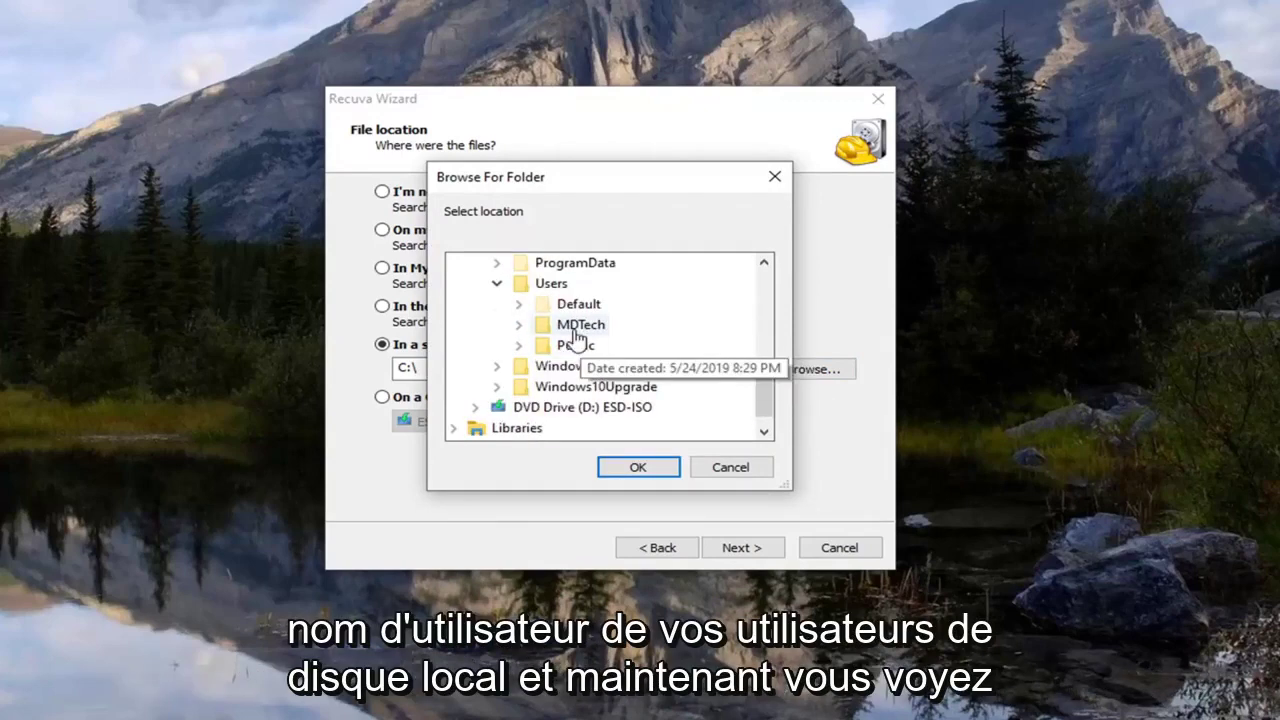
Expand the user's profile folder down through AppData and Local, and select the Google folder
double_click(577, 332)
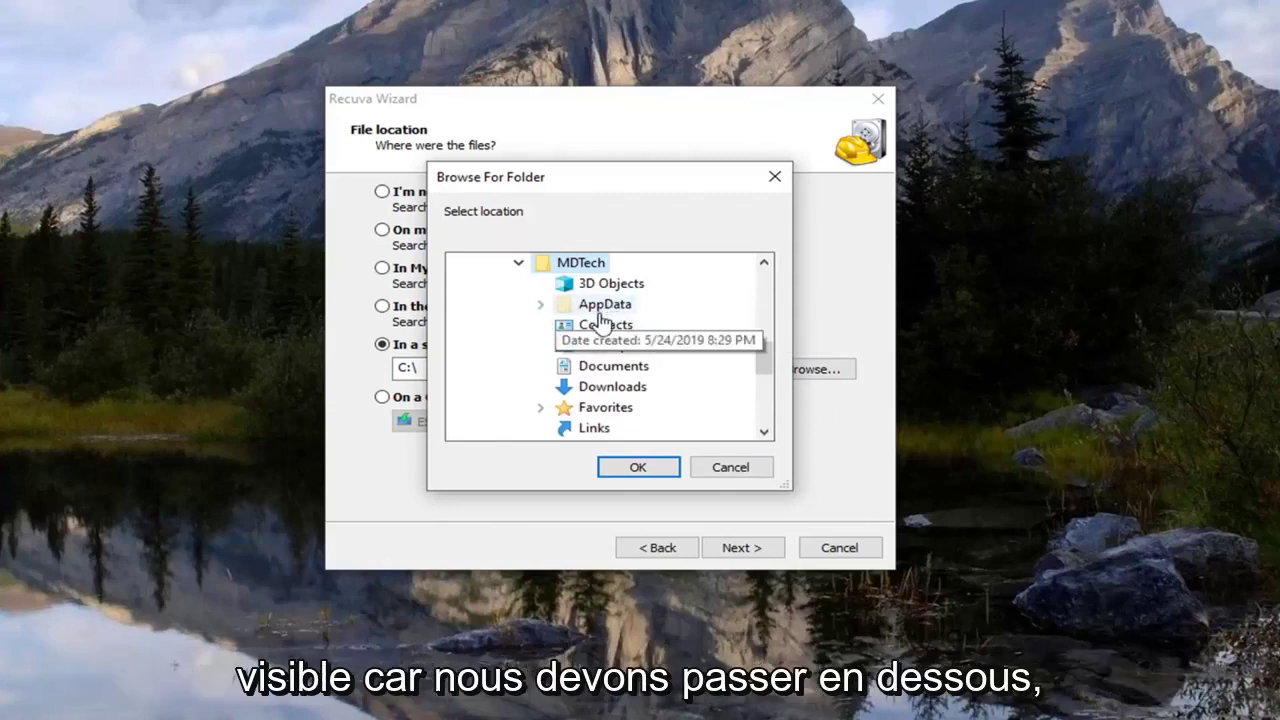
double_click(565, 313)
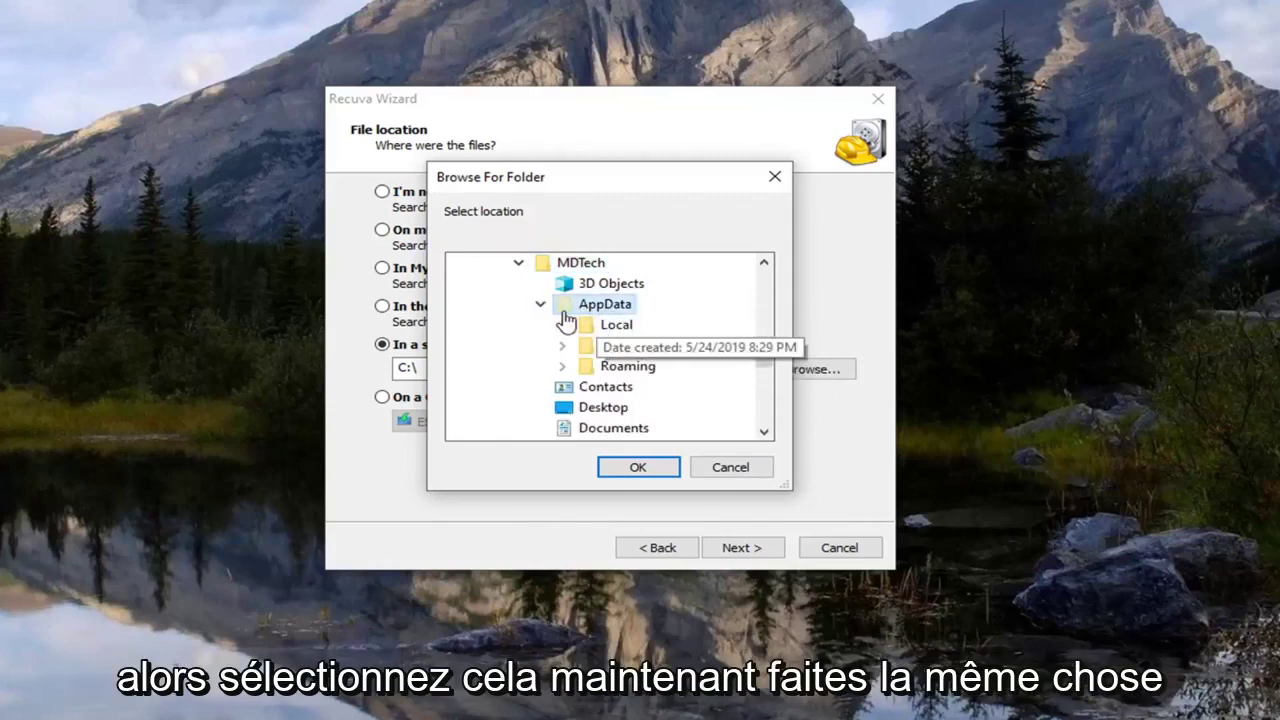
double_click(614, 326)
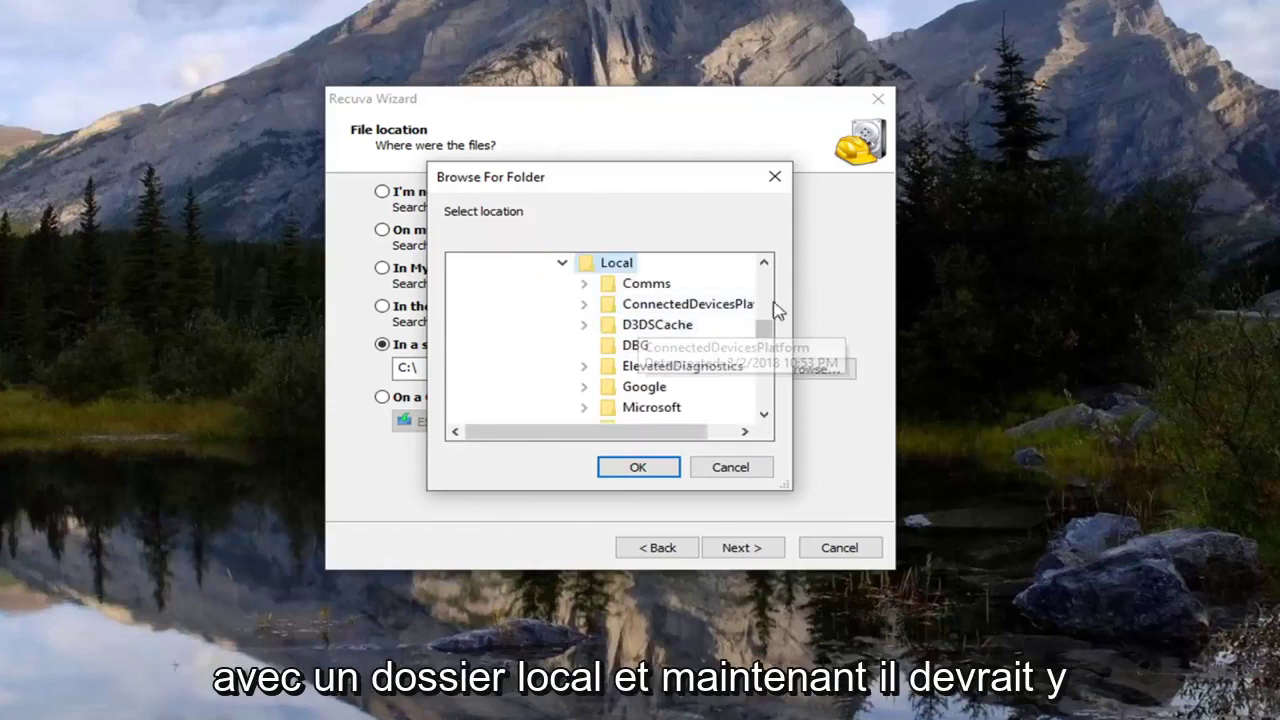
double_click(632, 392)
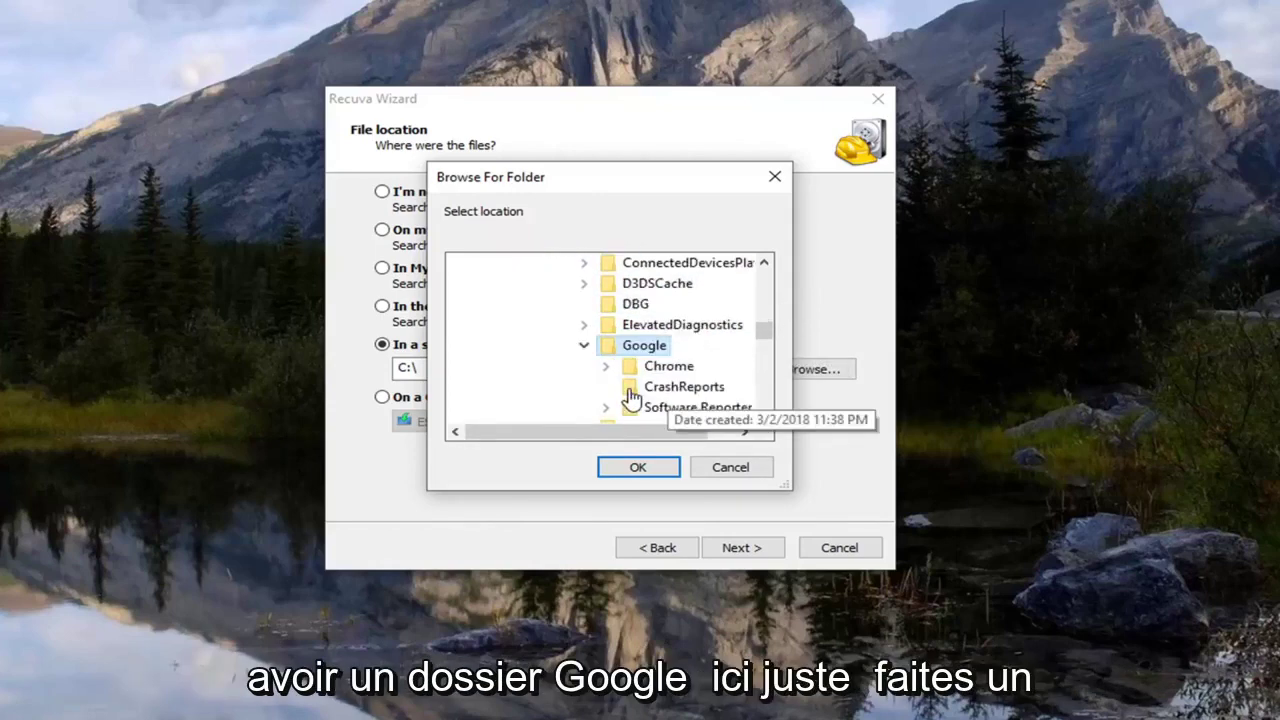
Confirm the Google folder as the search location and start the scan with Enable Deep Scan left off
click(640, 470)
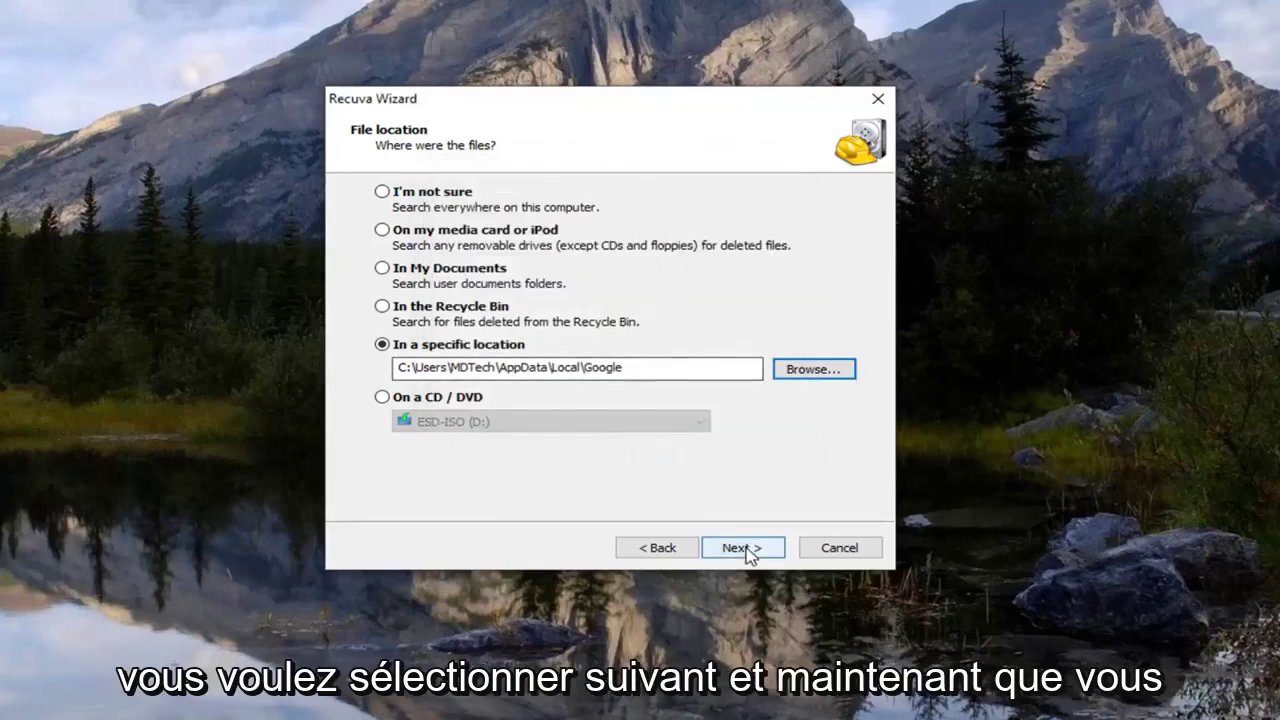
click(745, 550)
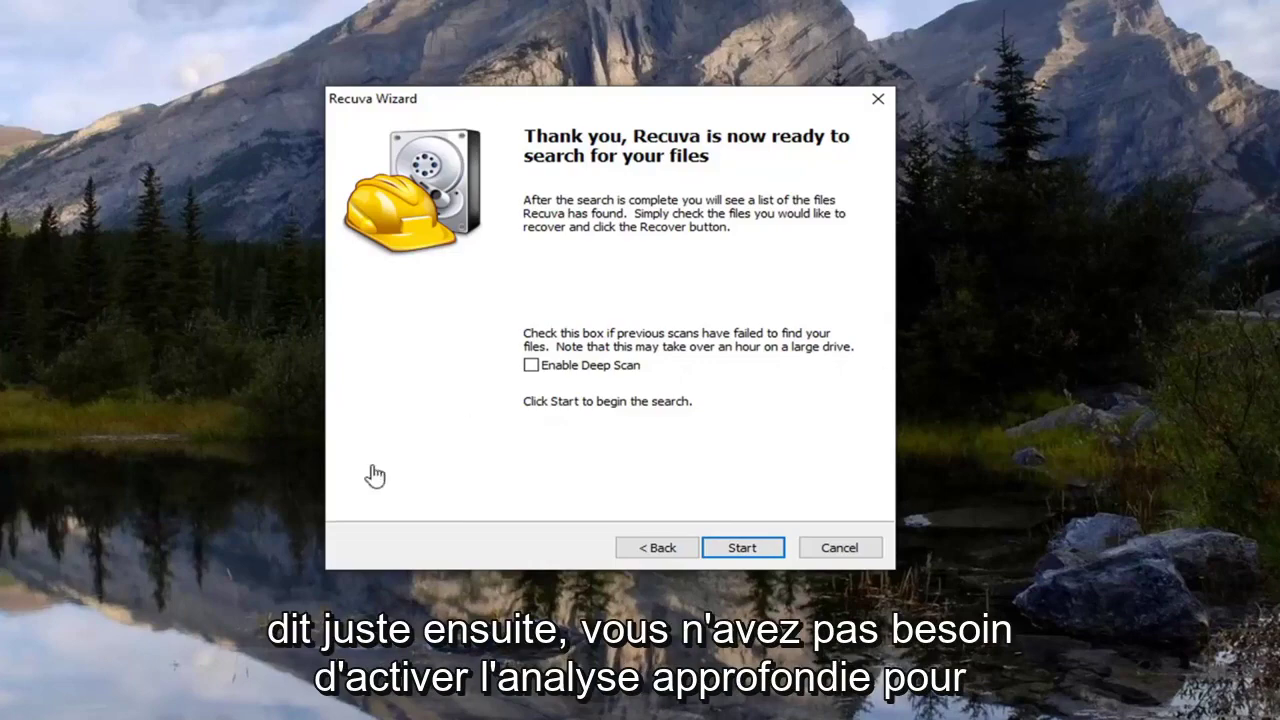
click(737, 548)
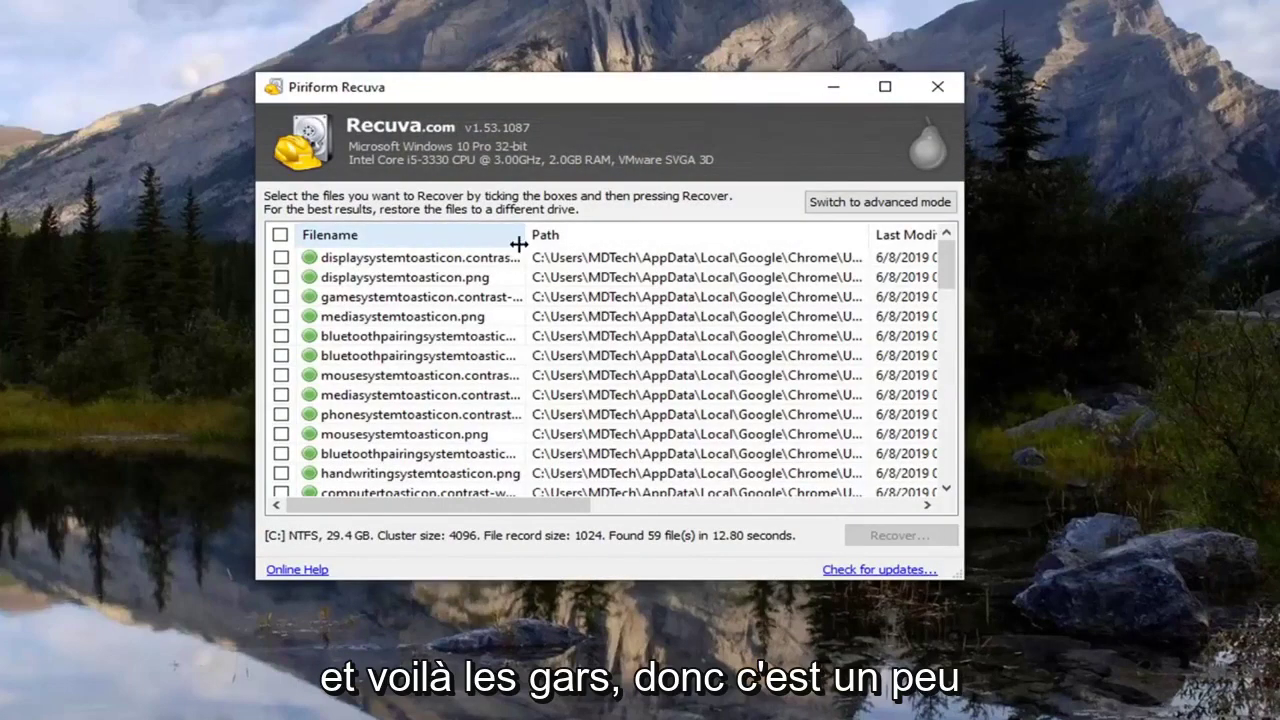
Widen the Filename column and look through the list of recoverable files for saved browsing data
drag(523, 238, 636, 258)
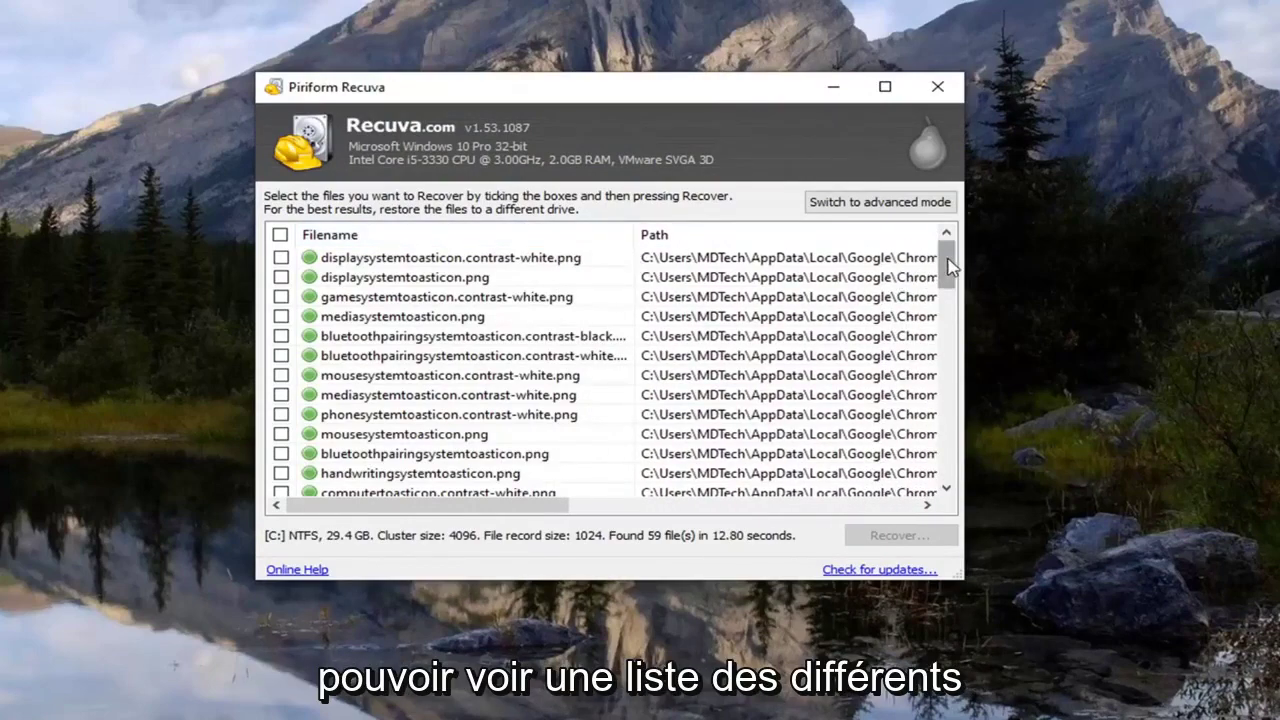
drag(950, 265, 905, 473)
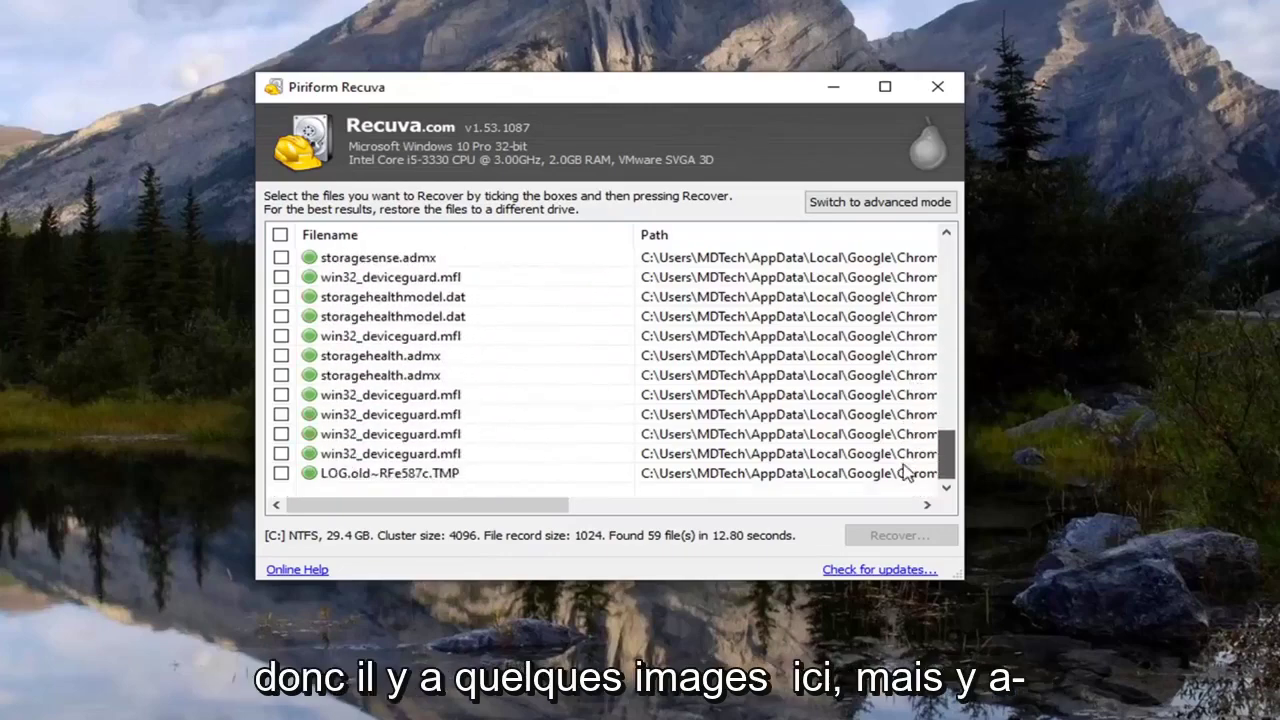
scroll(370, 390, up, 8)
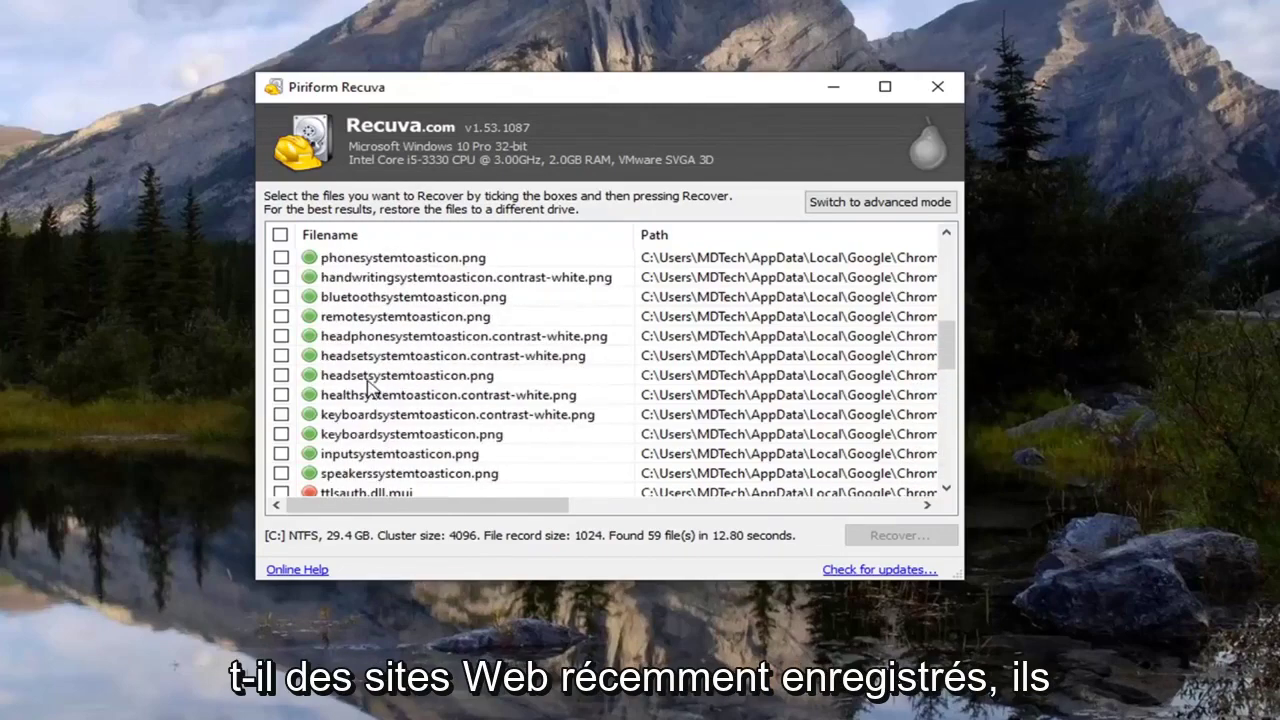
scroll(370, 385, up, 5)
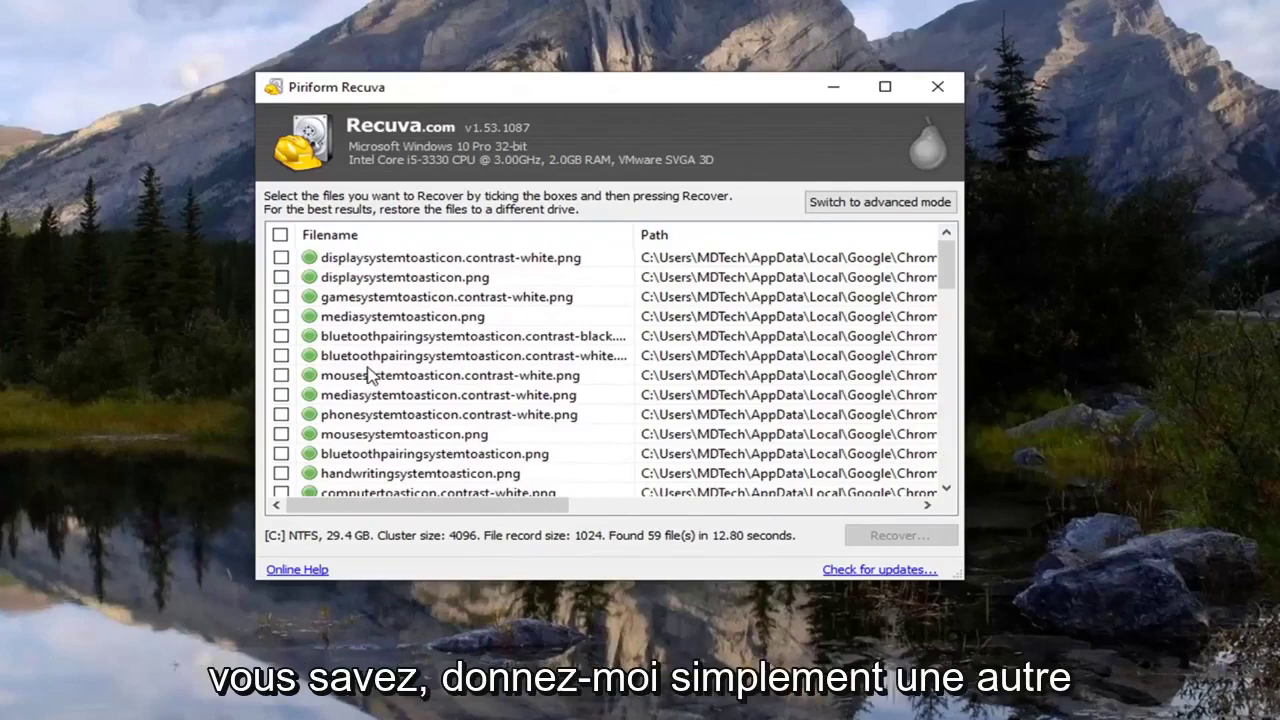
Check the filenames of all recoverable files through to the end of the scan results, and return to the first entry
scroll(527, 325, down, 4)
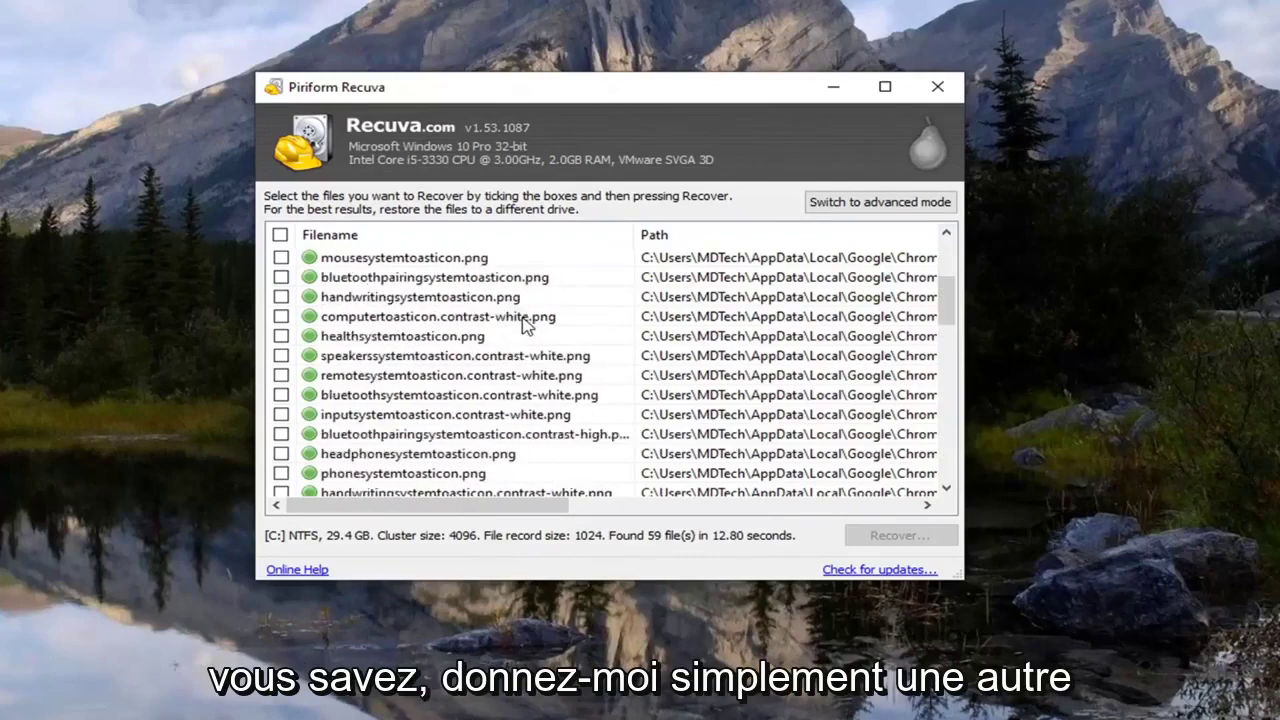
scroll(524, 325, down, 3)
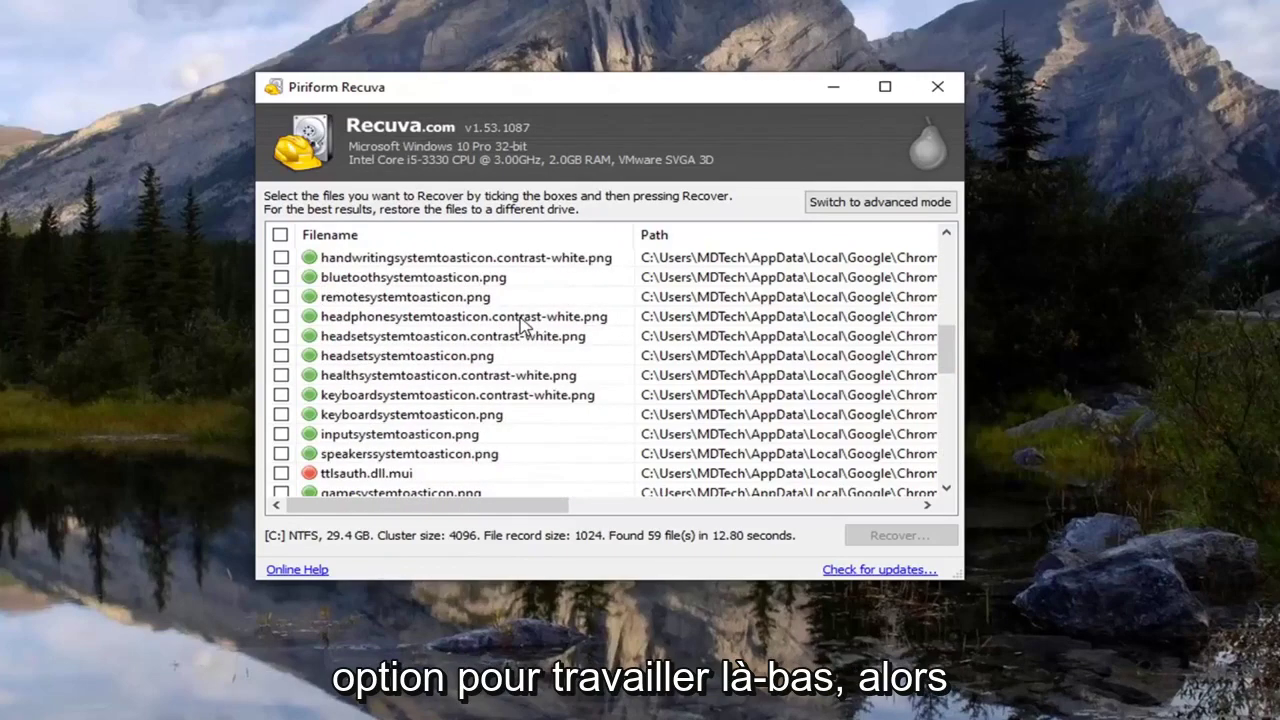
scroll(522, 325, down, 8)
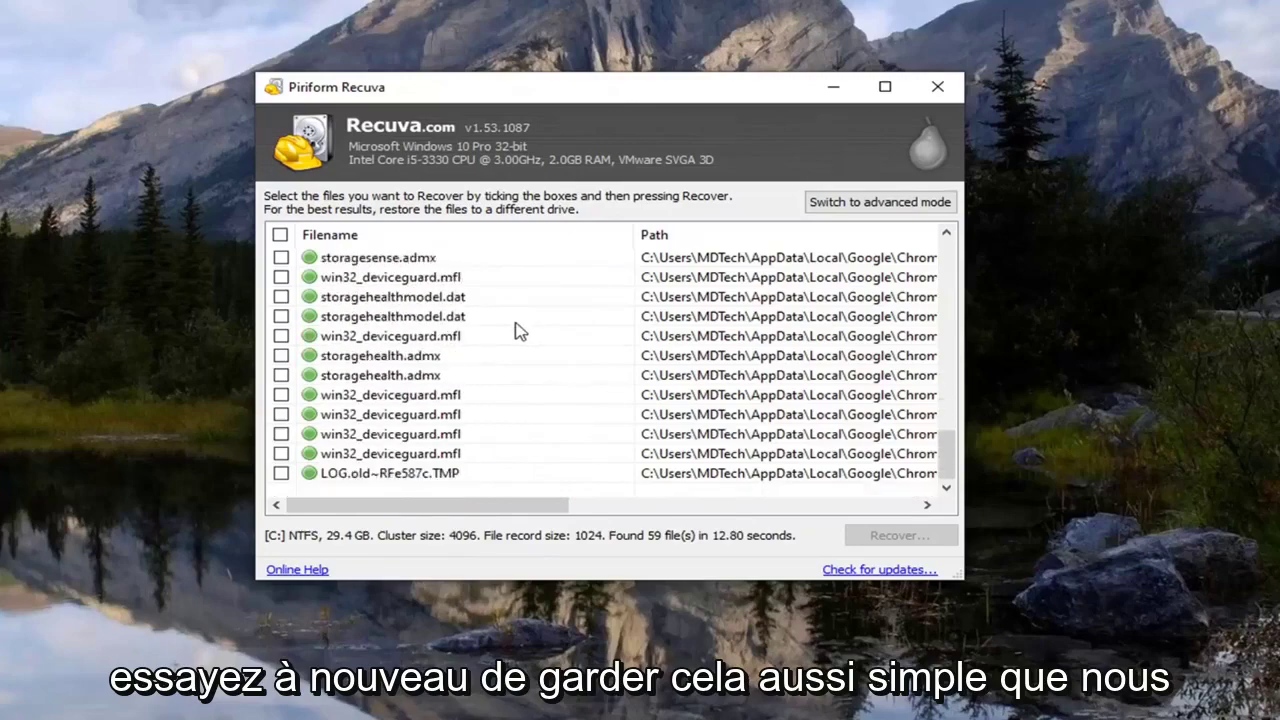
scroll(558, 315, up, 15)
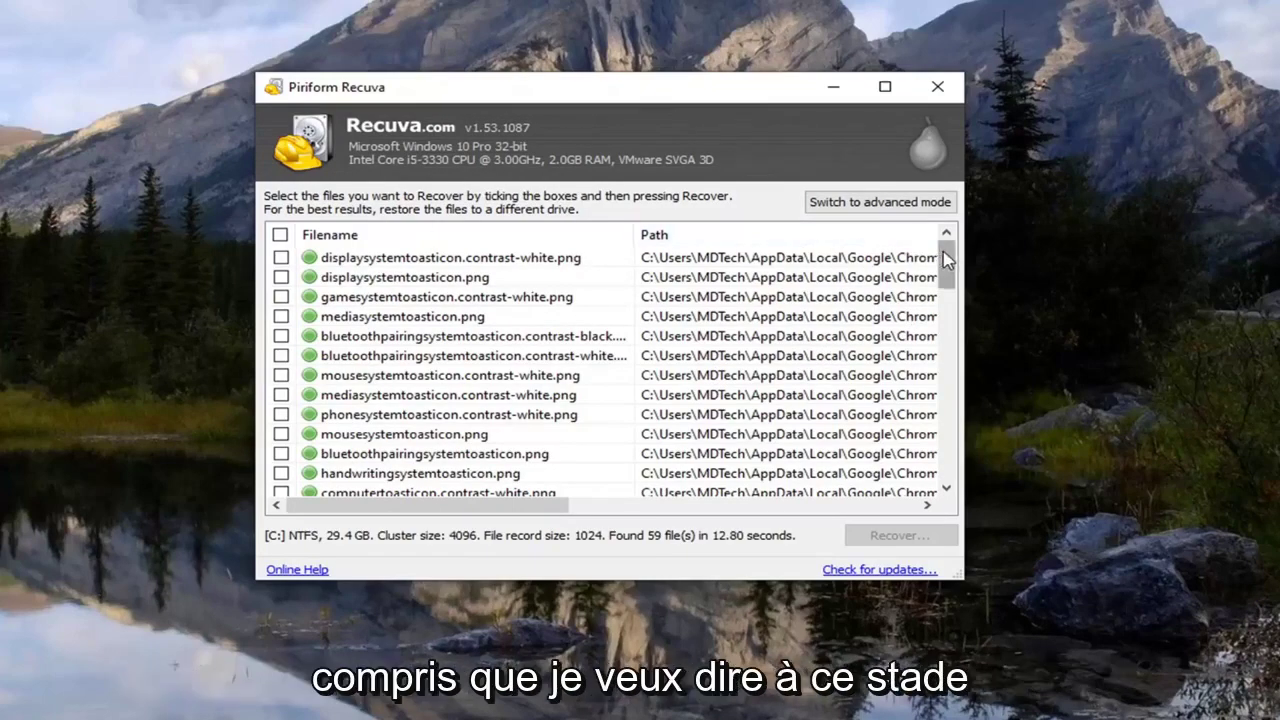
drag(947, 265, 948, 235)
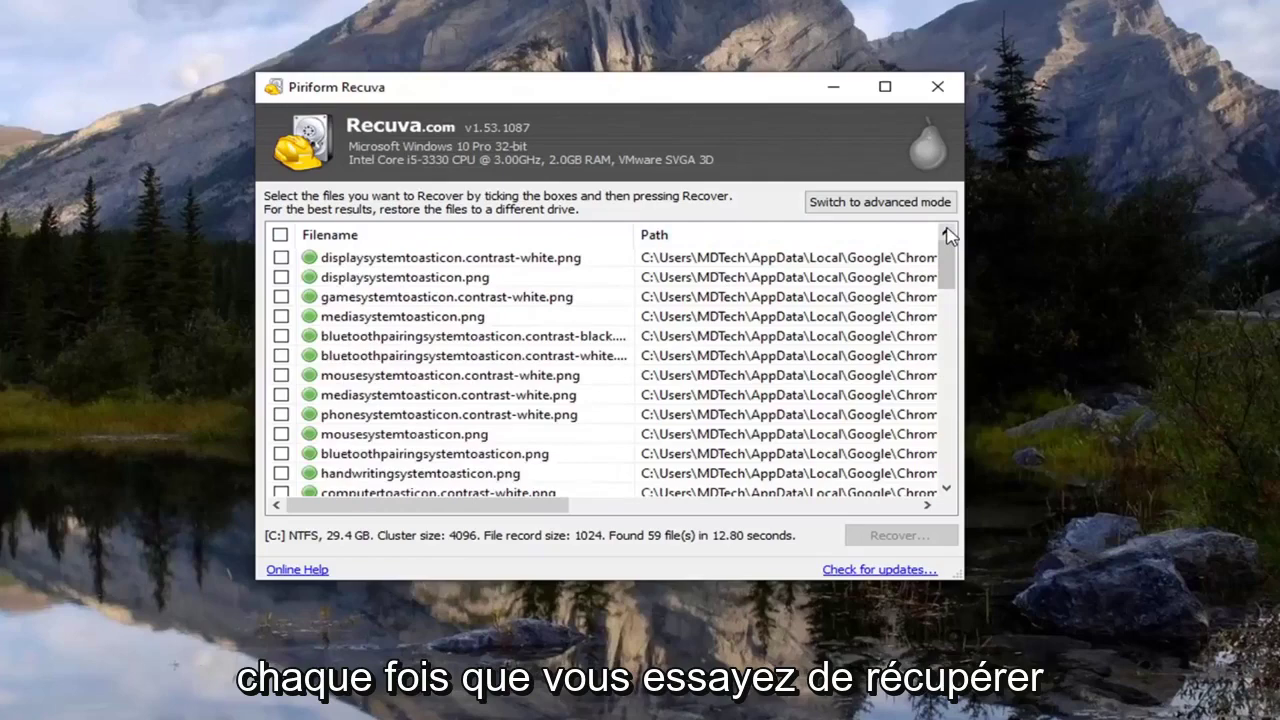
scroll(948, 250, down, 1)
scroll(948, 250, up, 1)
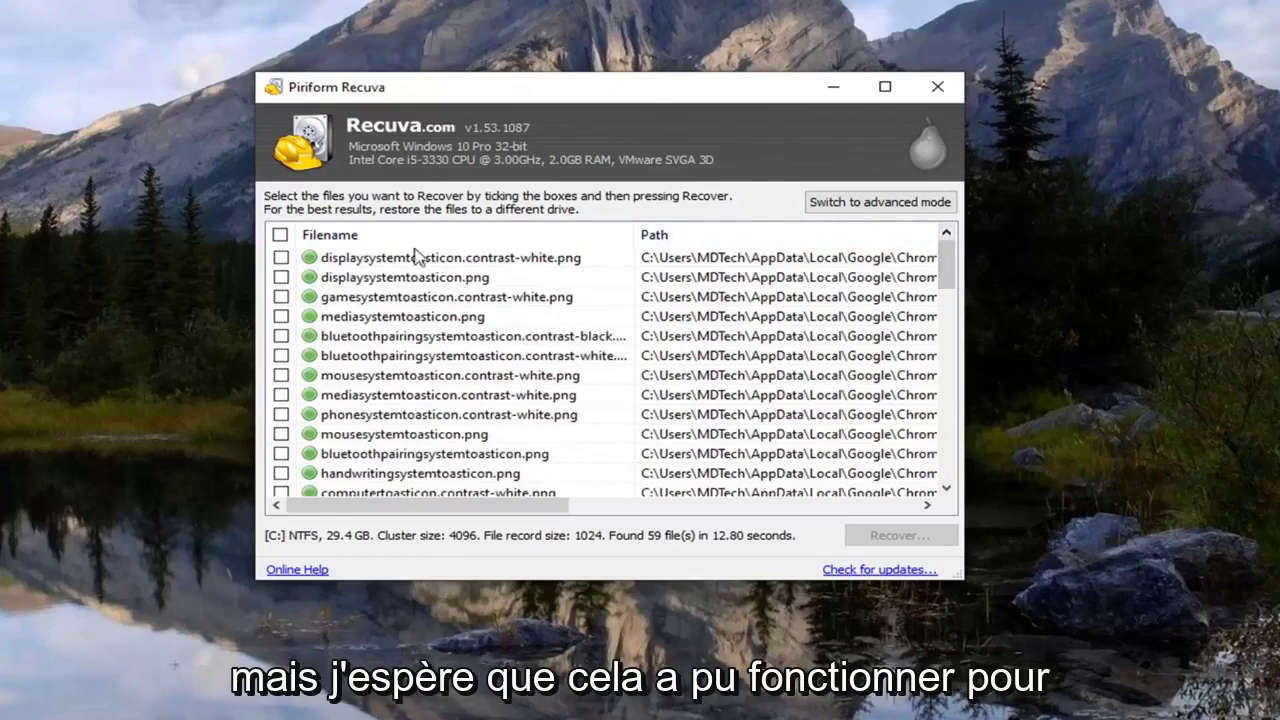